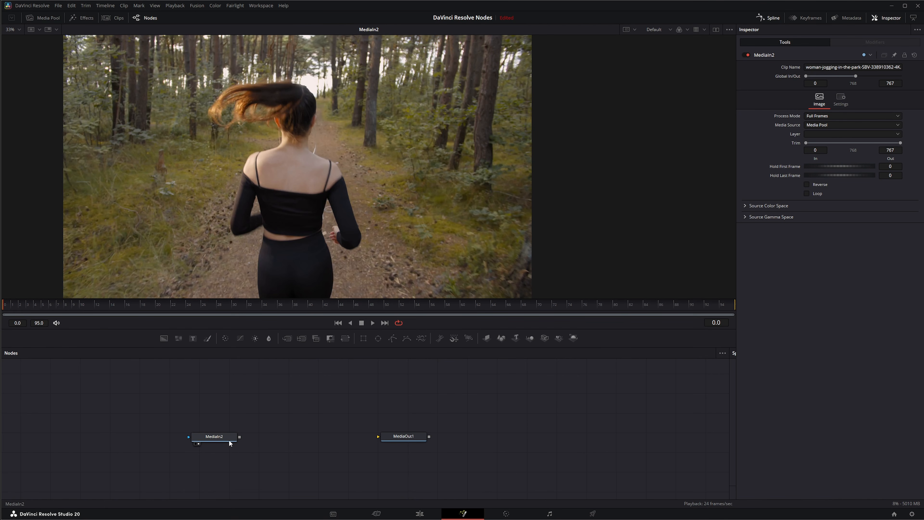
# Add a Grid node fed by MediaIn2, show it in the viewer, and place it above the line between MediaIn2 and MediaOut1.
pyautogui.hotkey('shift', 'space')
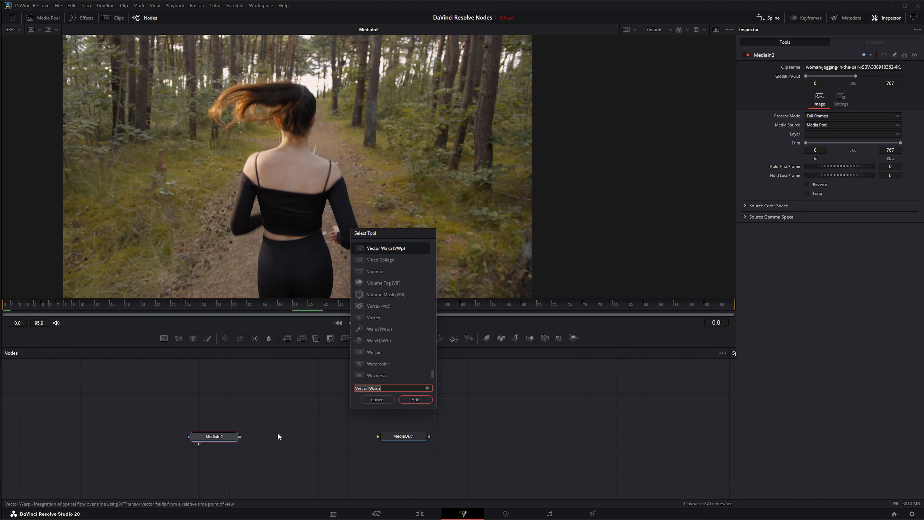
pyautogui.write('grid')
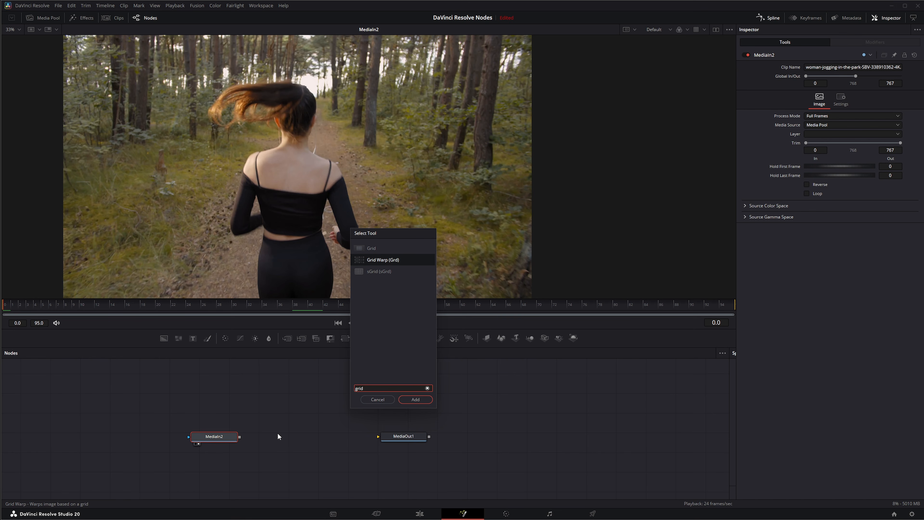
pyautogui.click(373, 248)
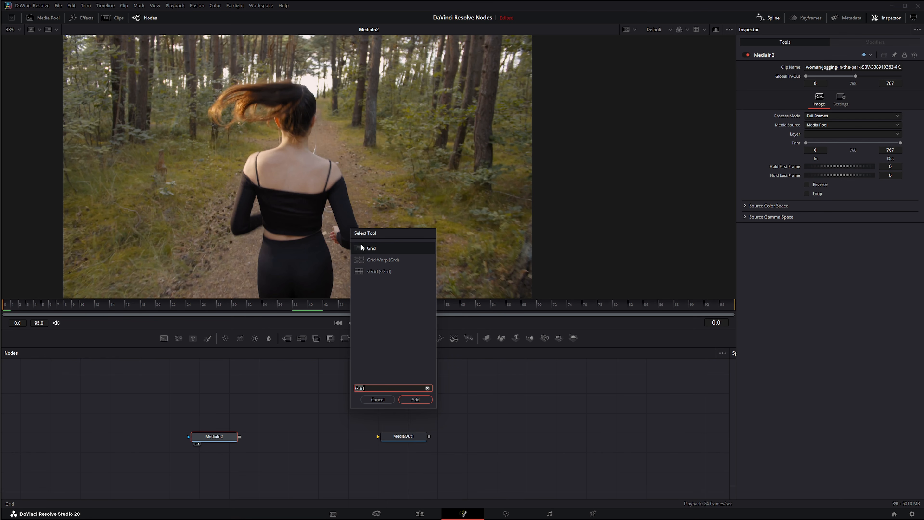
pyautogui.click(415, 399)
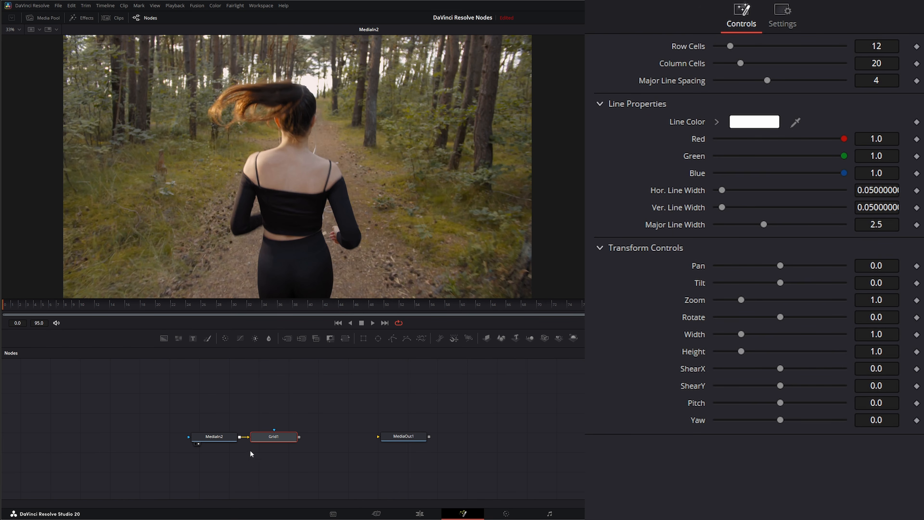
pyautogui.moveTo(286, 434); pyautogui.dragTo(288, 436)
pyautogui.press('2')
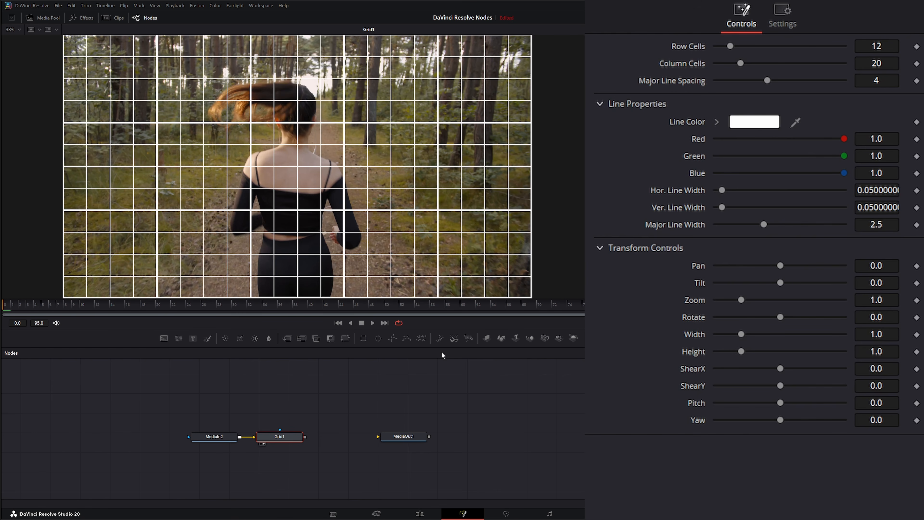
pyautogui.moveTo(245, 389); pyautogui.dragTo(320, 468)
pyautogui.moveTo(284, 437); pyautogui.dragTo(309, 409)
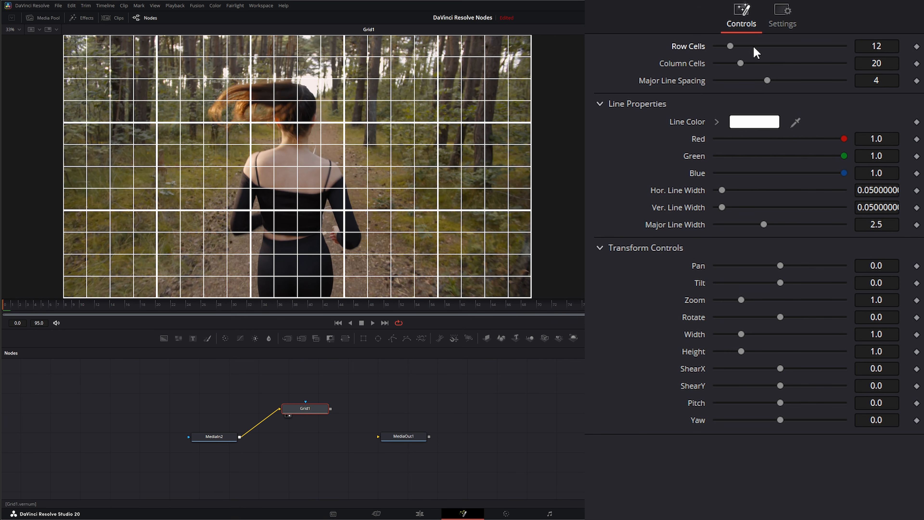
# Try 16 row cells and 14 column cells on the grid, restore both defaults, and try a major line spacing of 7.
pyautogui.moveTo(730, 46)
pyautogui.mouseDown()
pyautogui.moveTo(752, 46)
pyautogui.moveTo(739, 47)
pyautogui.moveTo(743, 63)
pyautogui.moveTo(733, 62)
pyautogui.moveTo(746, 45)
pyautogui.moveTo(733, 46)
pyautogui.mouseUp()
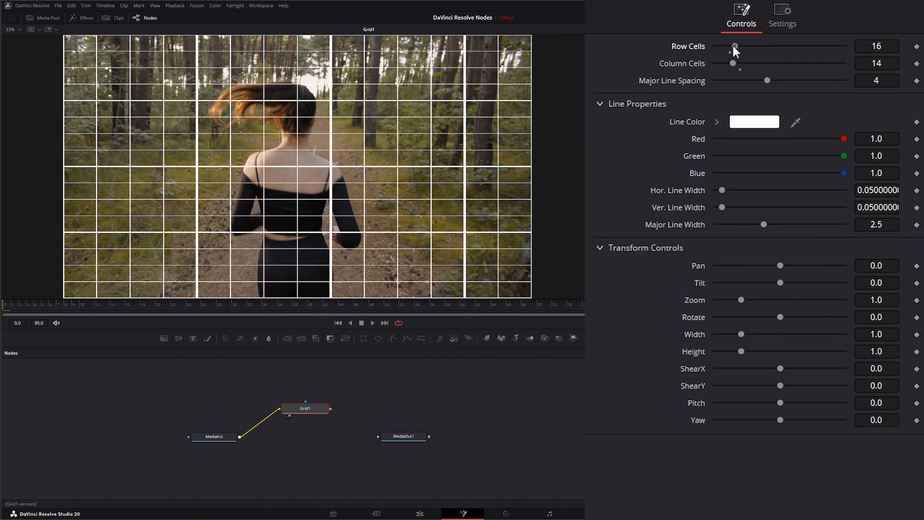
pyautogui.doubleClick(688, 63)
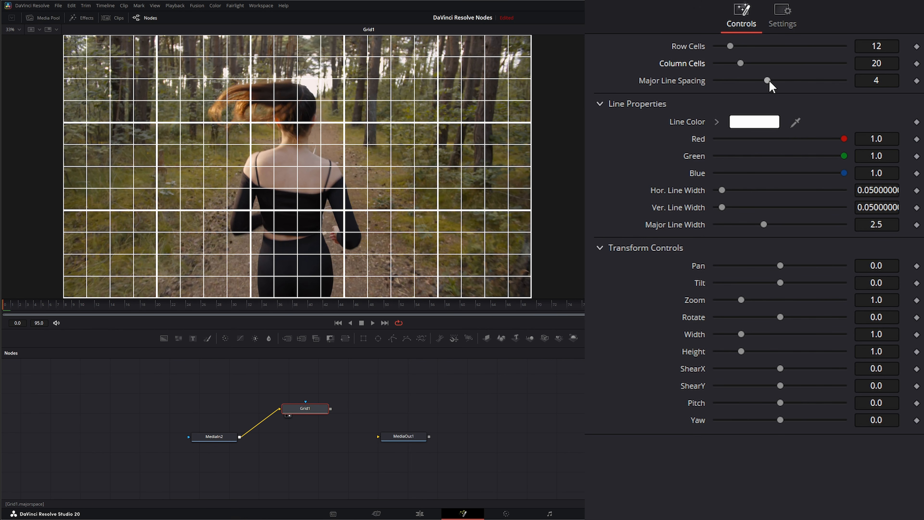
pyautogui.moveTo(769, 80); pyautogui.dragTo(802, 80)
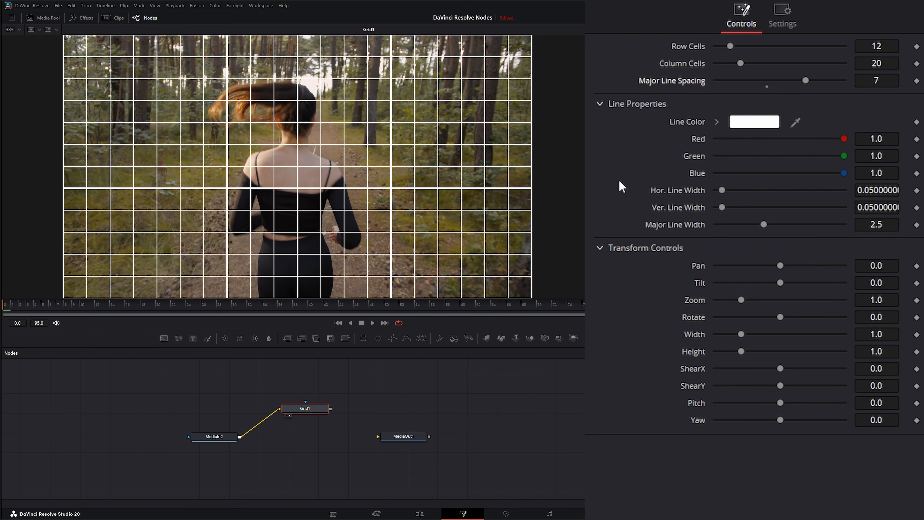
# Set the grid's line color to yellow-green, #c8ff2f.
pyautogui.click(749, 123)
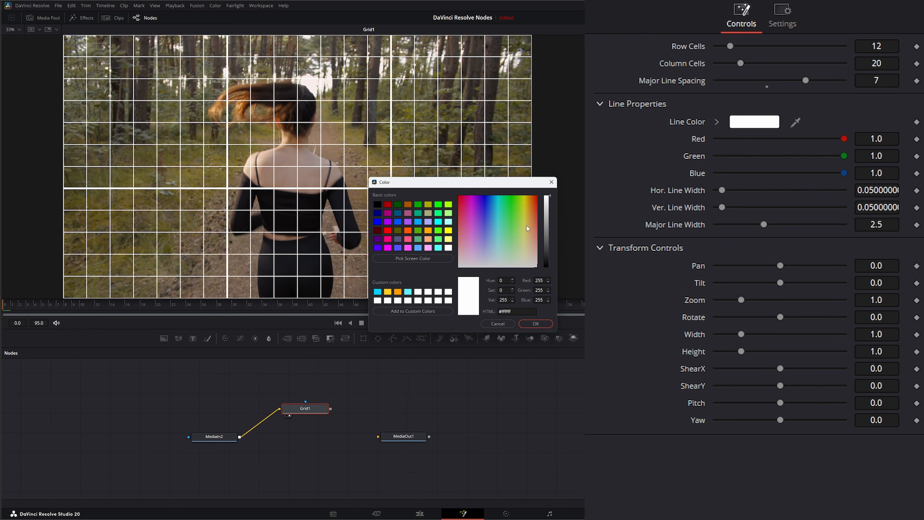
pyautogui.moveTo(527, 225)
pyautogui.mouseDown()
pyautogui.moveTo(505, 216)
pyautogui.moveTo(520, 209)
pyautogui.mouseUp()
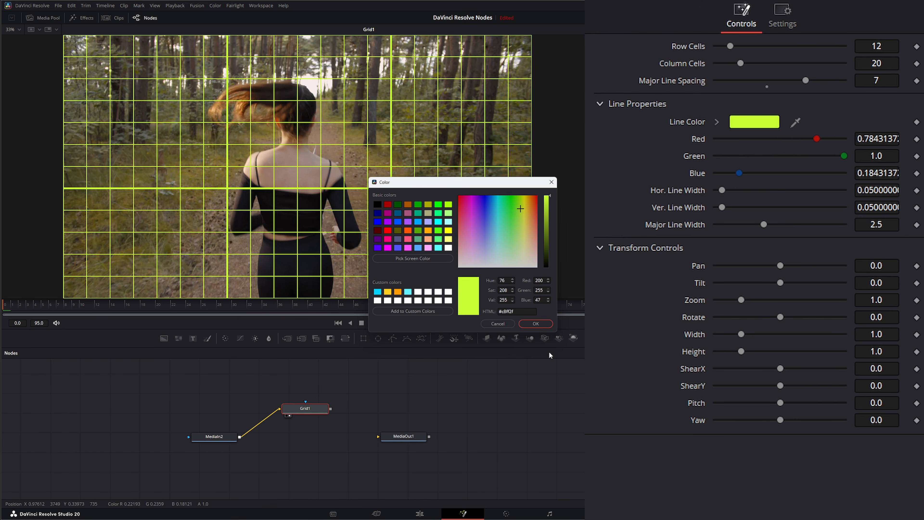
pyautogui.click(535, 323)
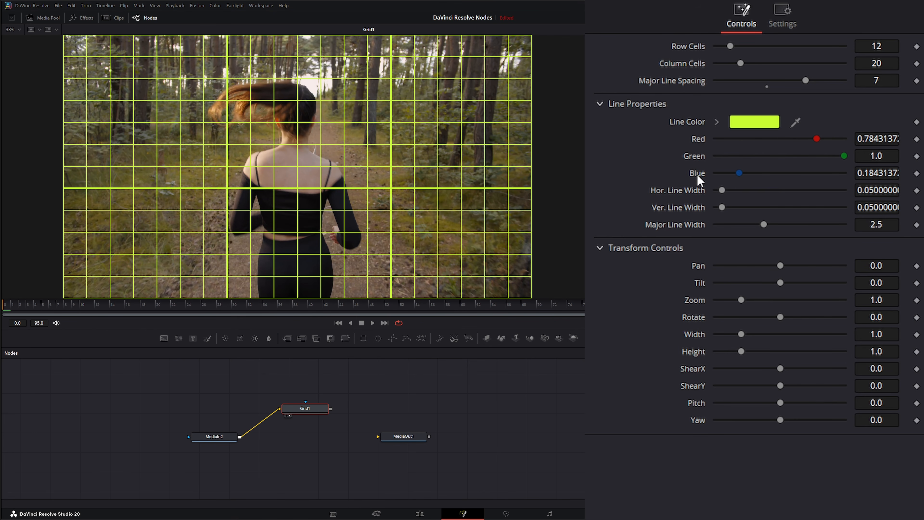
# Try a horizontal line width of 0.091 and a larger major line width on the grid, resetting the line widths to their defaults.
pyautogui.moveTo(722, 190)
pyautogui.mouseDown()
pyautogui.moveTo(744, 191)
pyautogui.moveTo(727, 191)
pyautogui.moveTo(751, 205)
pyautogui.moveTo(722, 206)
pyautogui.mouseUp()
pyautogui.doubleClick(691, 206)
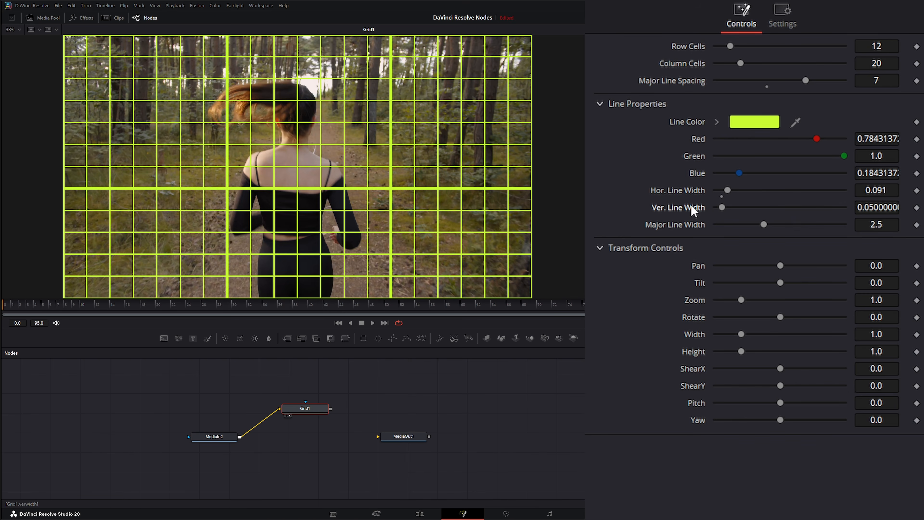
pyautogui.doubleClick(693, 190)
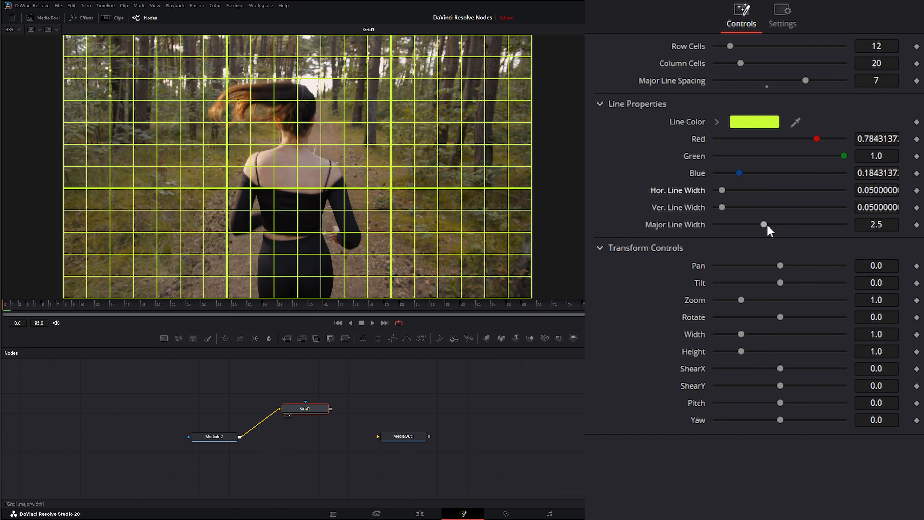
pyautogui.moveTo(763, 225); pyautogui.dragTo(796, 225)
pyautogui.doubleClick(693, 225)
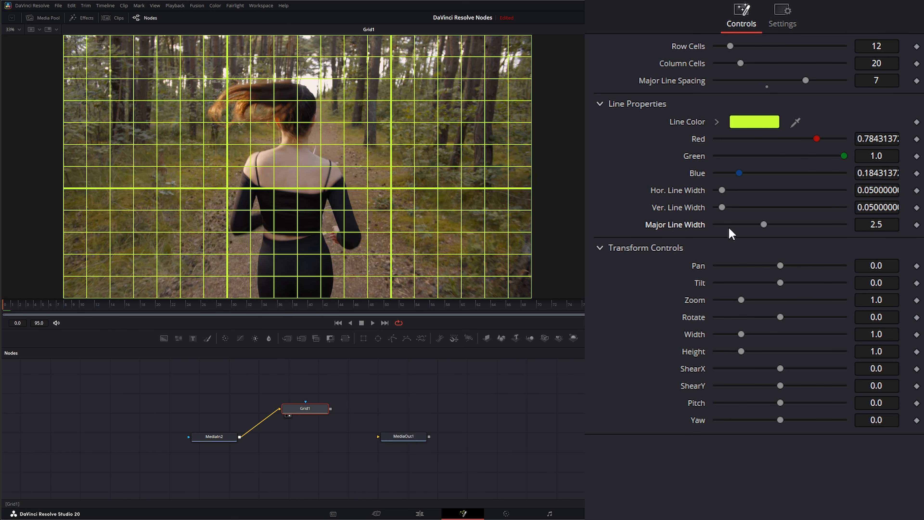
# Set the grid's major line spacing to 0.
pyautogui.doubleClick(684, 81)
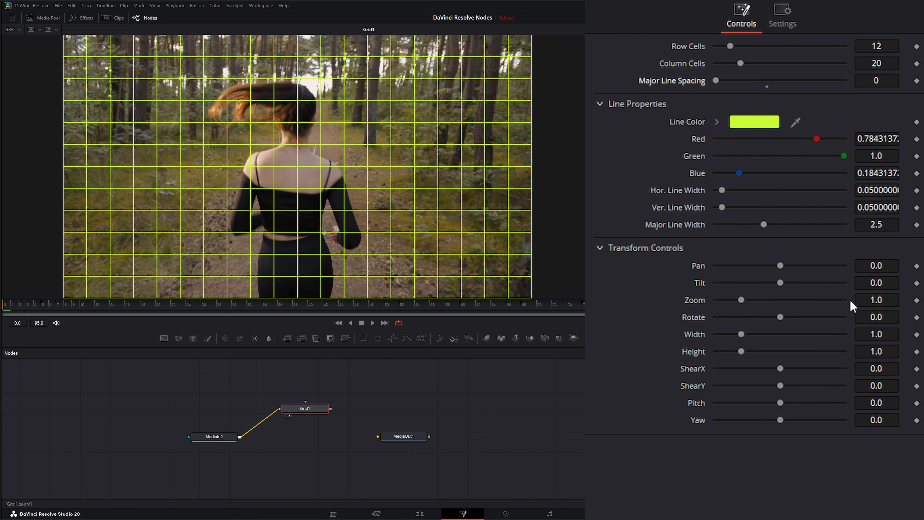
# Try transforming the grid with Pan 0.06, Tilt -0.03, Zoom 0.691, Rotate 1.9, Width 0.932 and Height 1.092.
pyautogui.moveTo(786, 267); pyautogui.dragTo(730, 297)
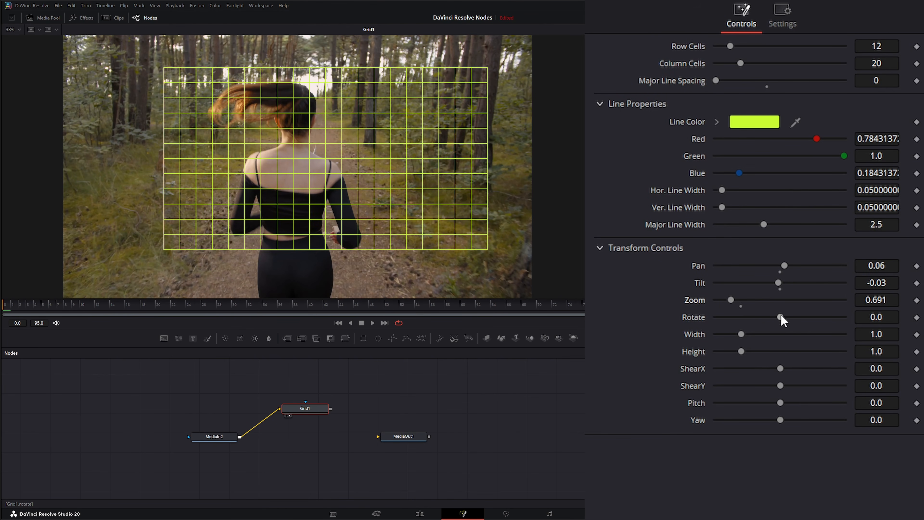
pyautogui.moveTo(781, 314); pyautogui.dragTo(745, 352)
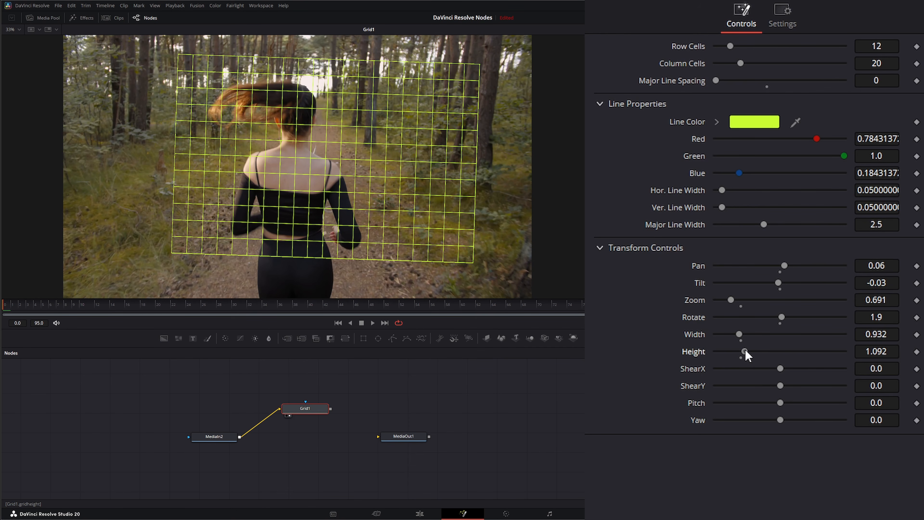
# Try ShearX -0.27, ShearY 0.02, Pitch 0.1 and Yaw -0.05 on the grid, and reset all four to 0.
pyautogui.click(600, 104)
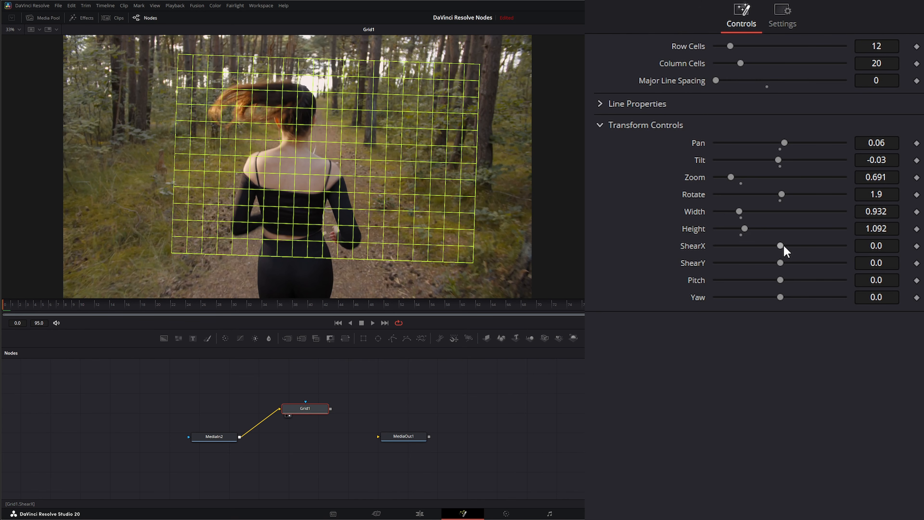
pyautogui.moveTo(783, 245); pyautogui.dragTo(778, 297)
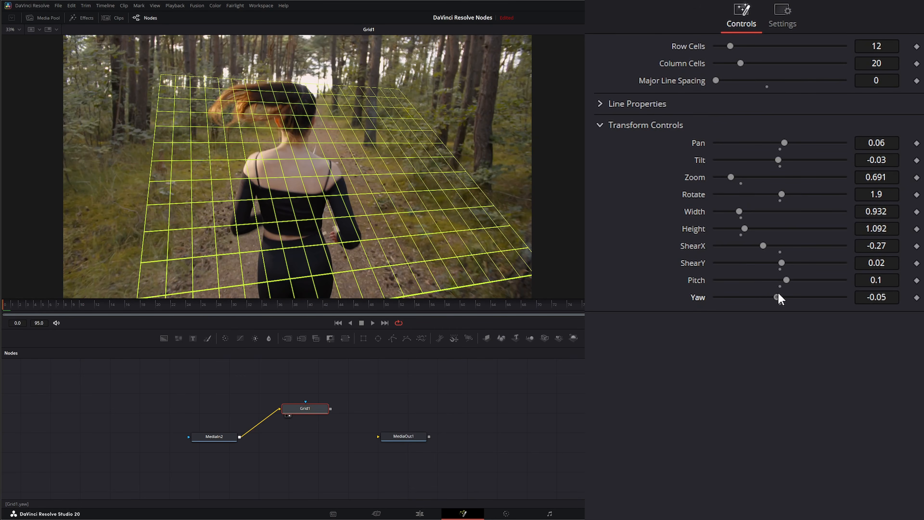
pyautogui.doubleClick(700, 301)
pyautogui.doubleClick(700, 282)
pyautogui.doubleClick(699, 264)
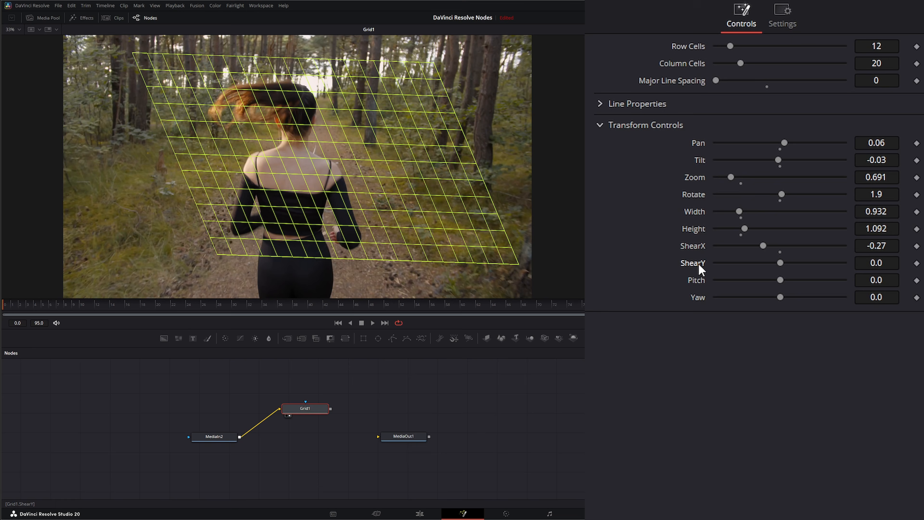
pyautogui.doubleClick(697, 247)
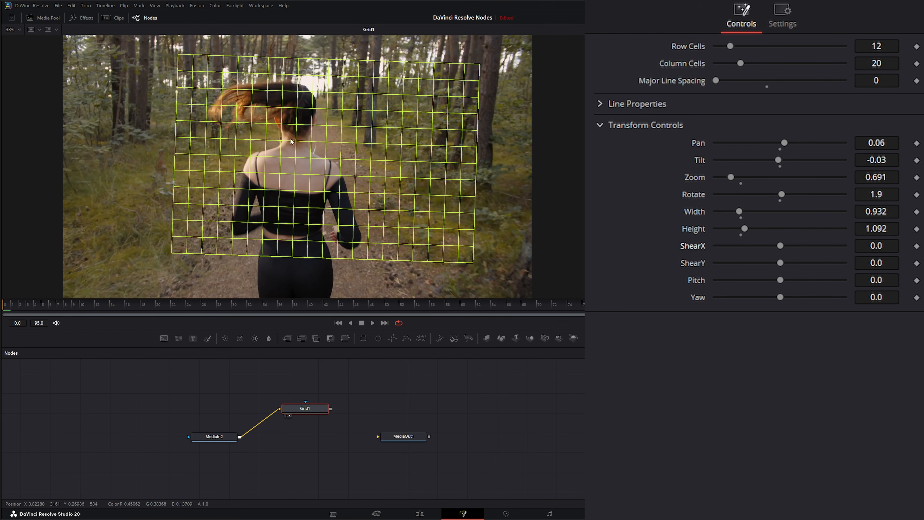
# Reset the grid's height, width, rotation, zoom, tilt and pan to their default values.
pyautogui.doubleClick(699, 228)
pyautogui.doubleClick(698, 213)
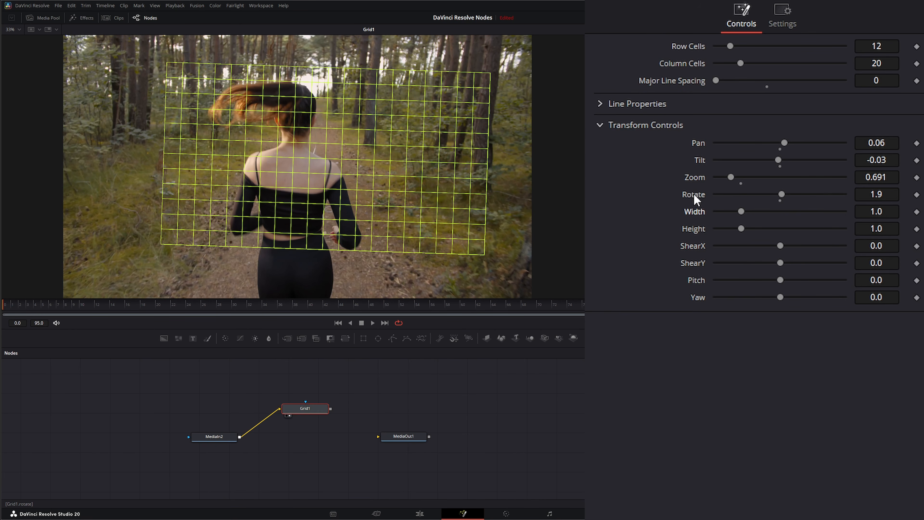
pyautogui.doubleClick(691, 196)
pyautogui.doubleClick(696, 181)
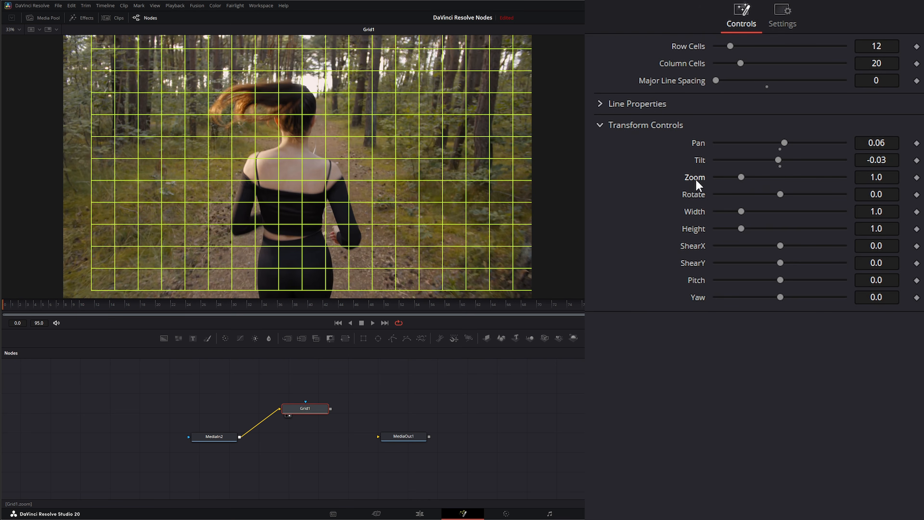
pyautogui.doubleClick(702, 160)
pyautogui.doubleClick(697, 142)
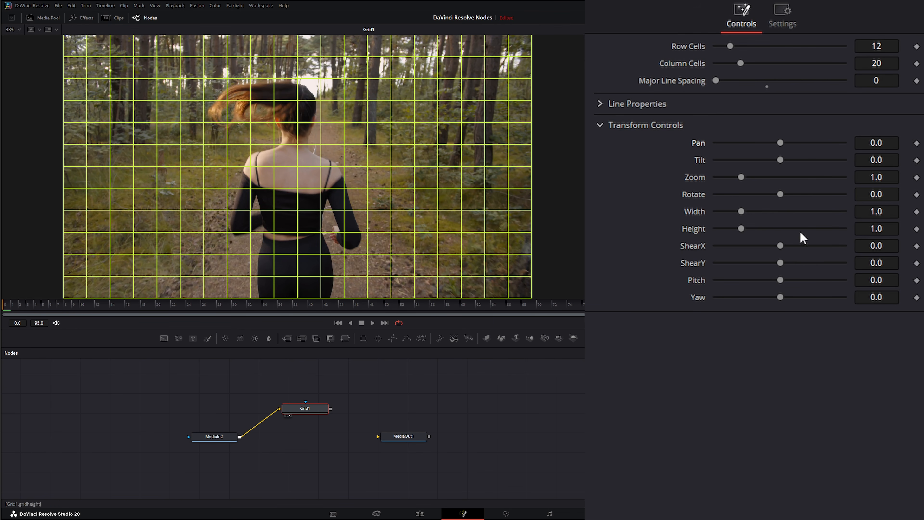
# Shrink and position the grid over the woman's back with Zoom 0.41, Tilt 0.175 and Rotate 5.0.
pyautogui.moveTo(746, 177); pyautogui.dragTo(724, 176)
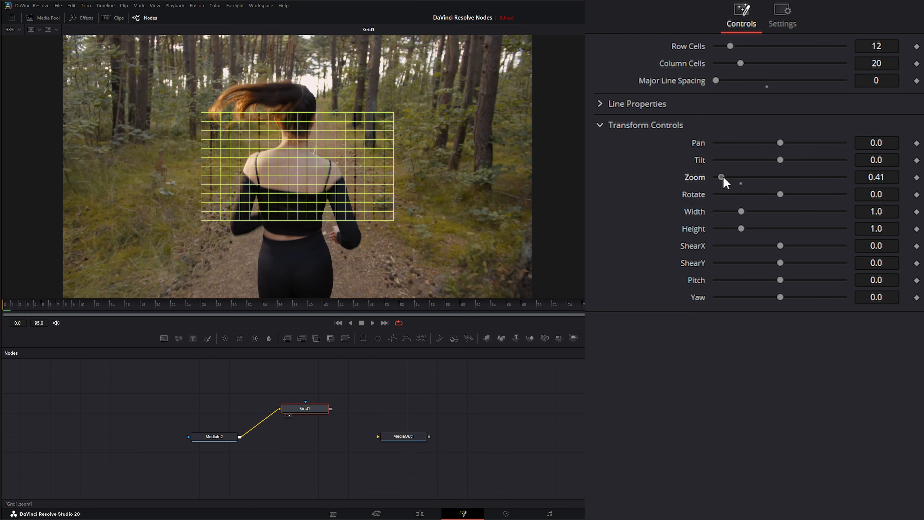
pyautogui.scroll(2, 299, 211)
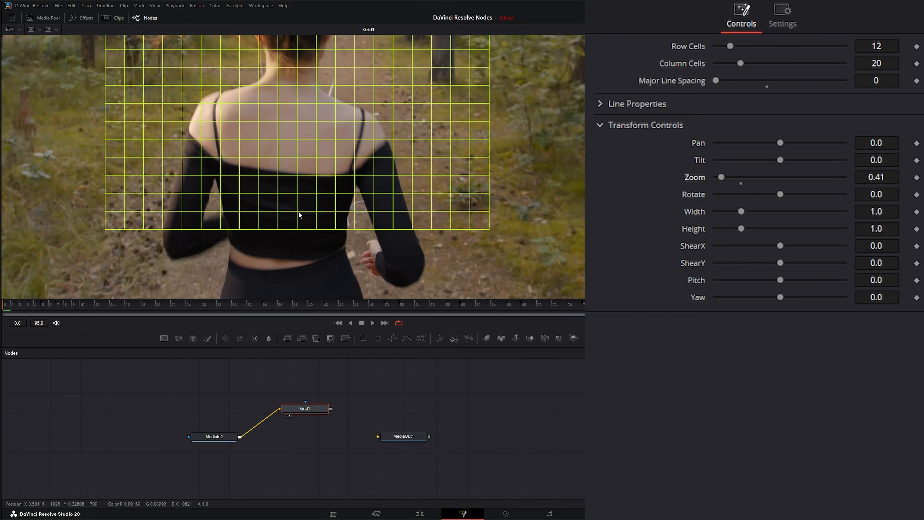
pyautogui.moveTo(312, 199); pyautogui.dragTo(294, 187)
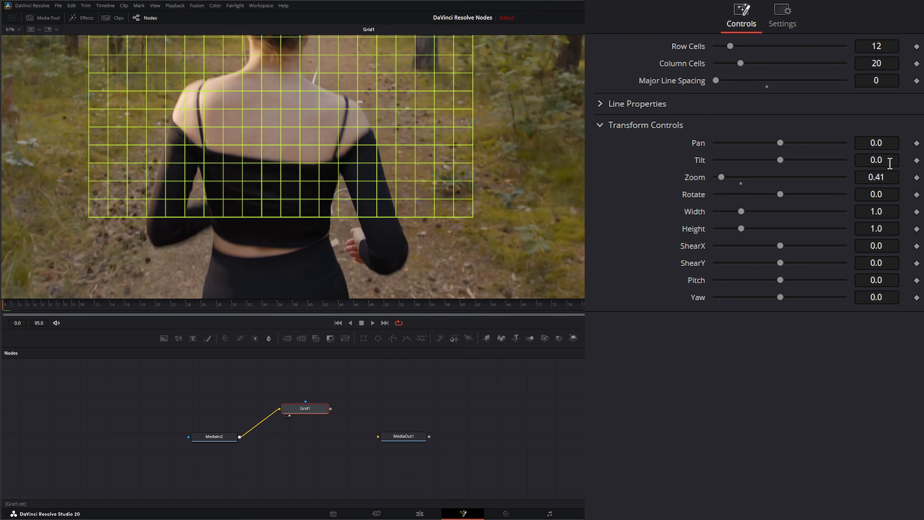
pyautogui.moveTo(889, 164); pyautogui.dragTo(902, 164)
pyautogui.moveTo(877, 195); pyautogui.dragTo(905, 194)
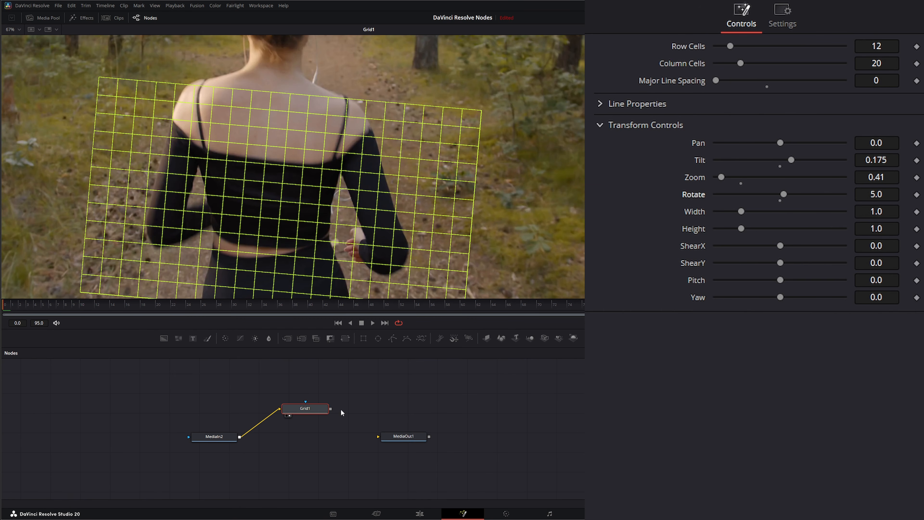
# Spread the Grid1 and MediaIn2 nodes apart and insert an Optical Flow node between them.
pyautogui.moveTo(311, 410); pyautogui.dragTo(398, 401)
pyautogui.moveTo(226, 437); pyautogui.dragTo(201, 431)
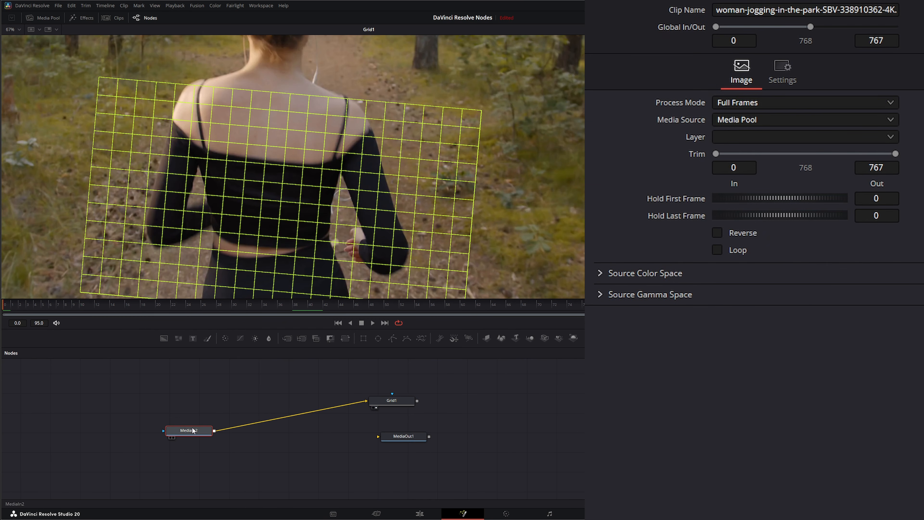
pyautogui.hotkey('shift', 'space')
pyautogui.write('op-')
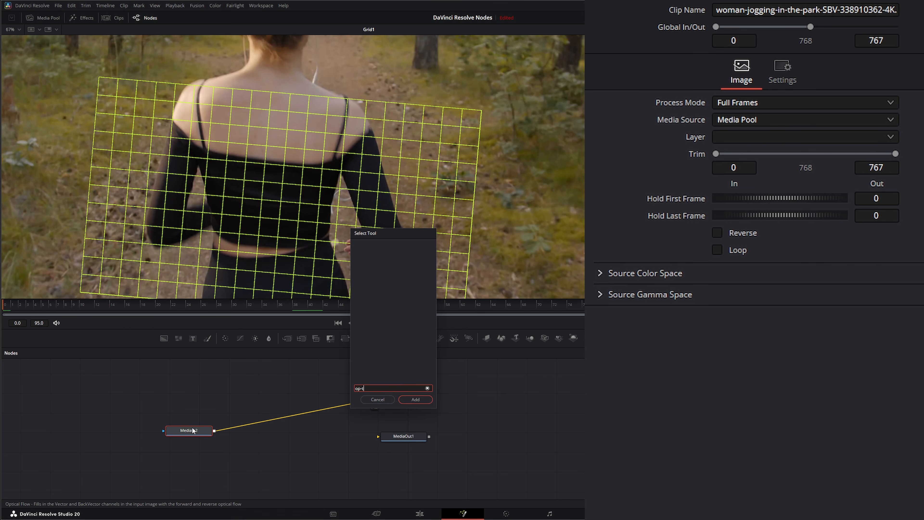
pyautogui.press('BackSpace')
pyautogui.press('Return')
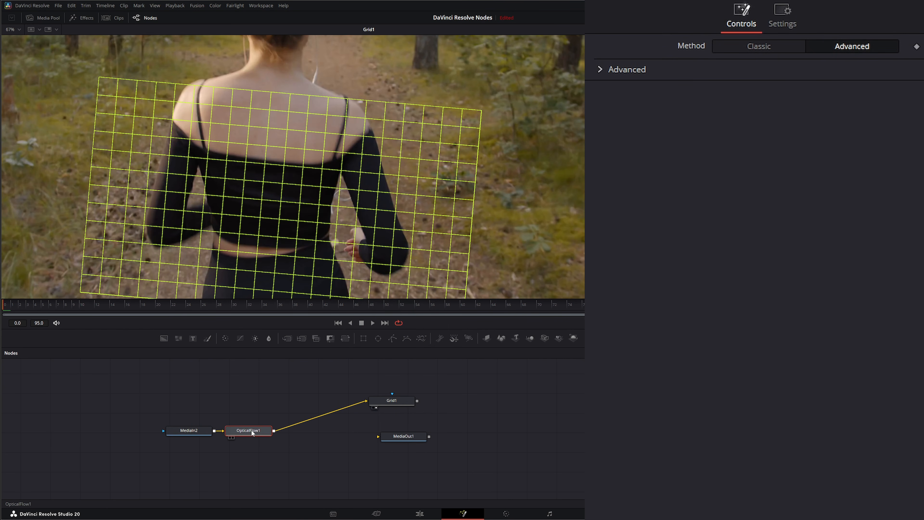
# Insert a Vector Warp node between the Optical Flow node and the Grid node.
pyautogui.hotkey('shift', 'space')
pyautogui.write('vecto')
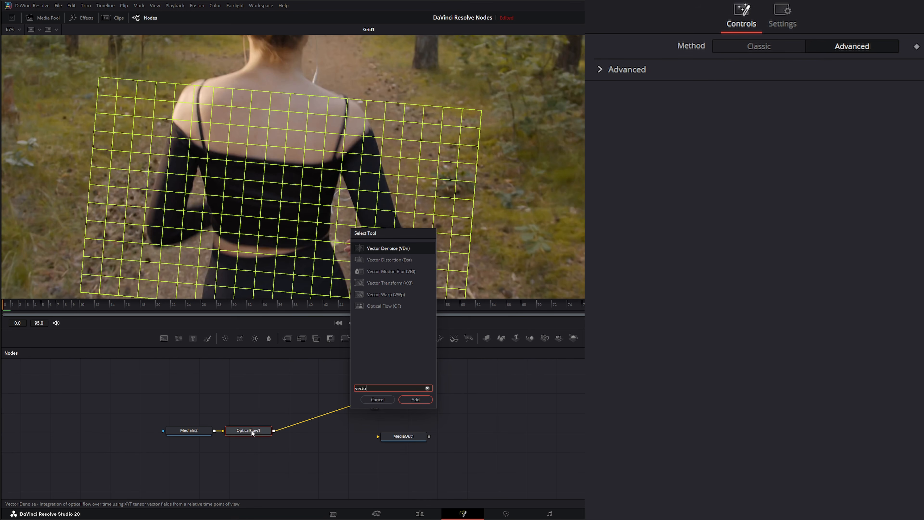
pyautogui.write('r')
pyautogui.click(384, 295)
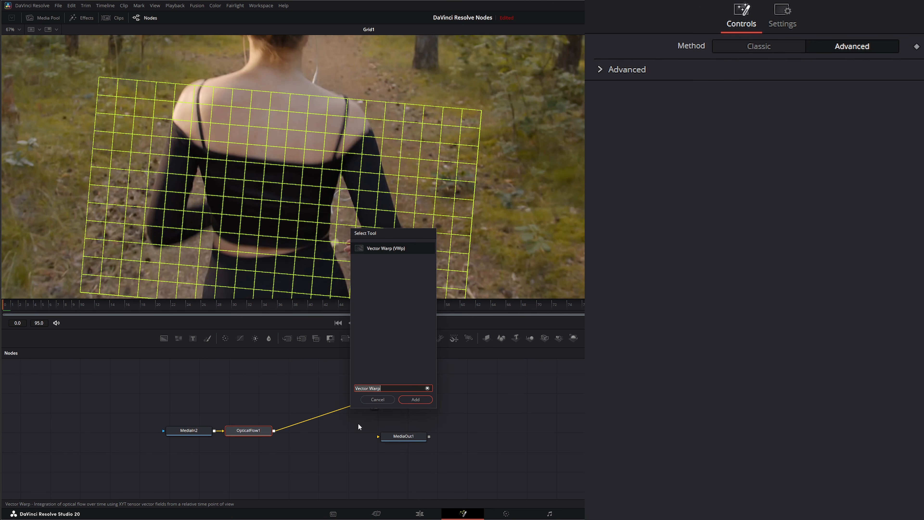
pyautogui.click(416, 399)
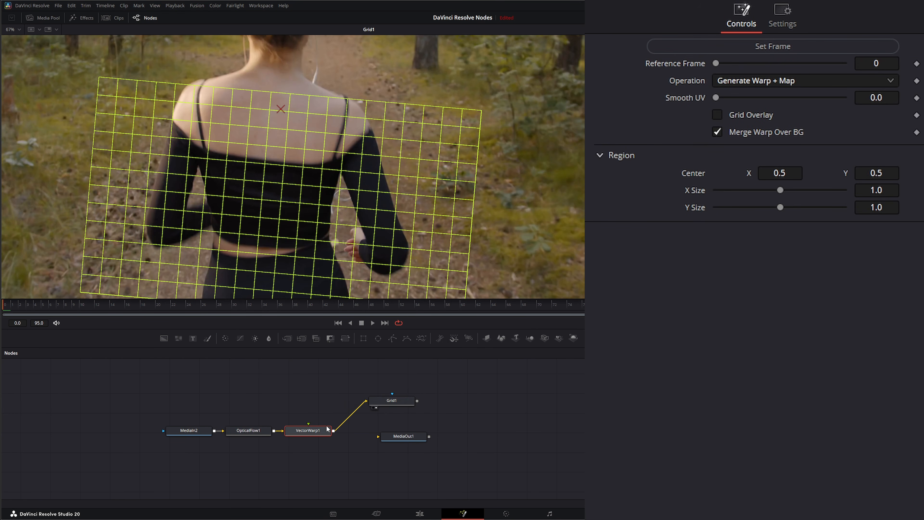
# Show the Vector Warp node in the viewer, set its operation to UnWarp, and preview the clip's playback.
pyautogui.press('1')
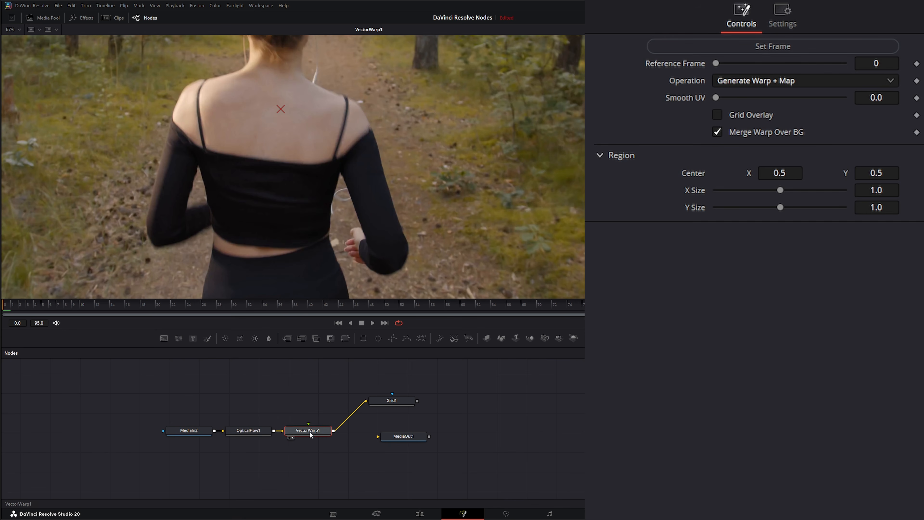
pyautogui.click(732, 81)
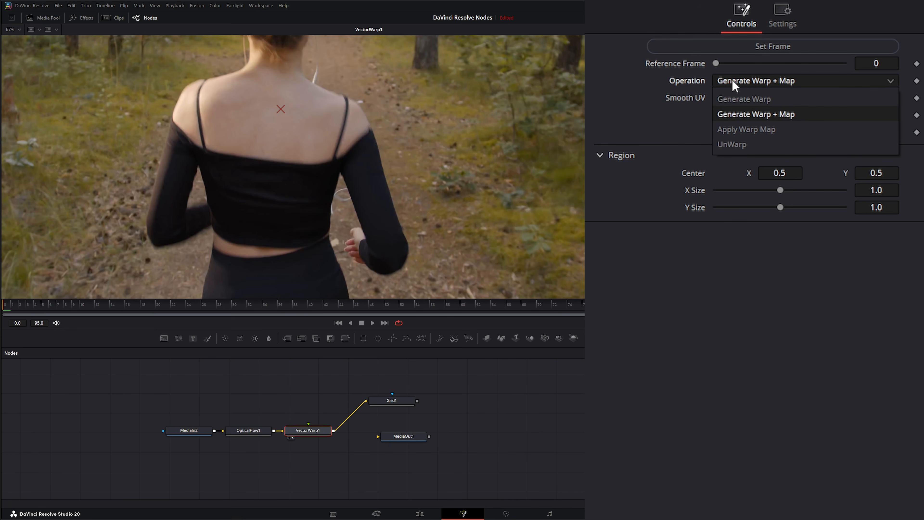
pyautogui.click(742, 146)
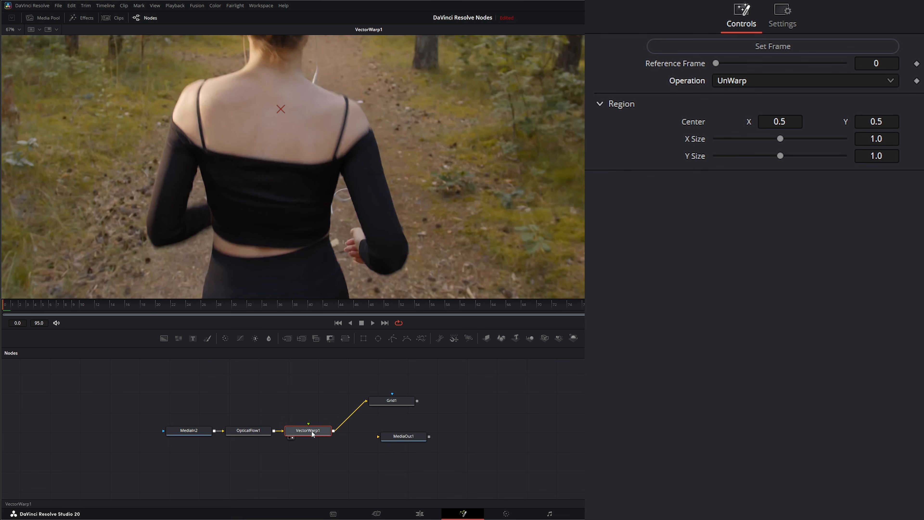
pyautogui.click(372, 323)
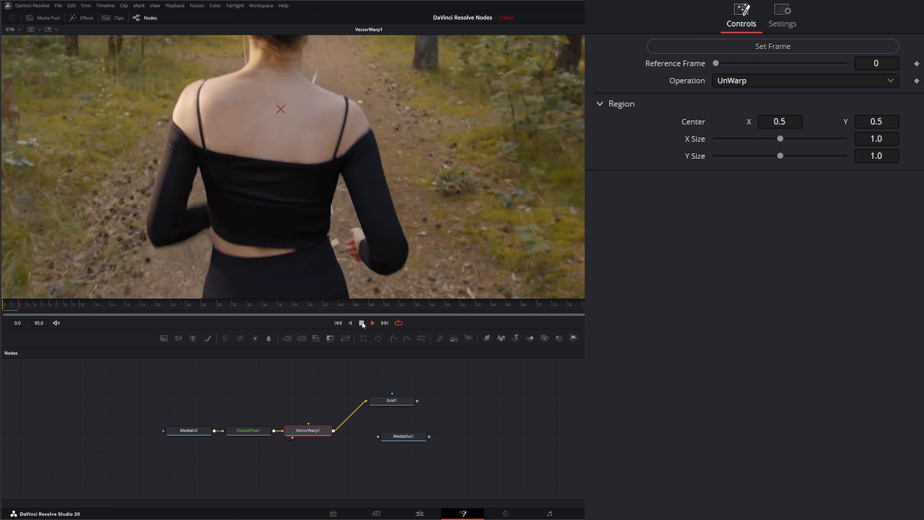
pyautogui.click(374, 323)
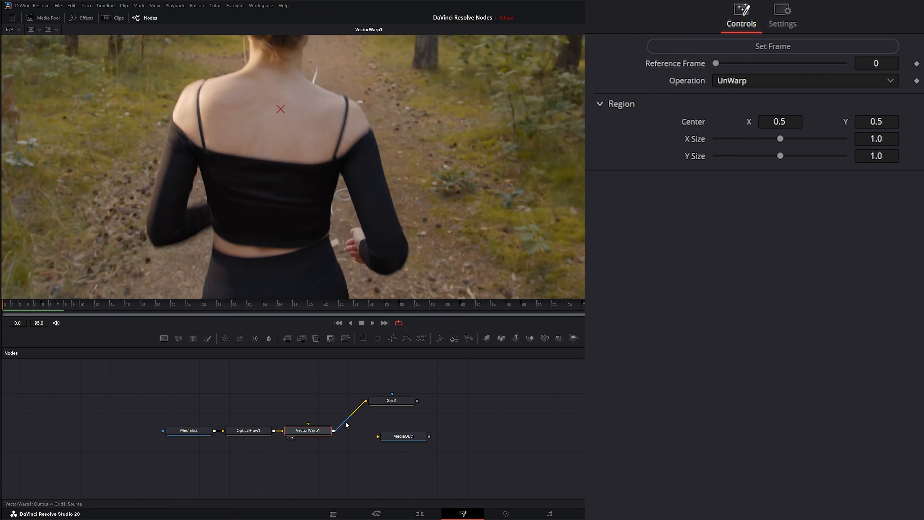
pyautogui.click(751, 51)
# Move MediaOut1 beside the Grid node, connect Grid1's output to it, and display MediaOut1 in the viewer.
pyautogui.moveTo(402, 441)
pyautogui.click(471, 408)
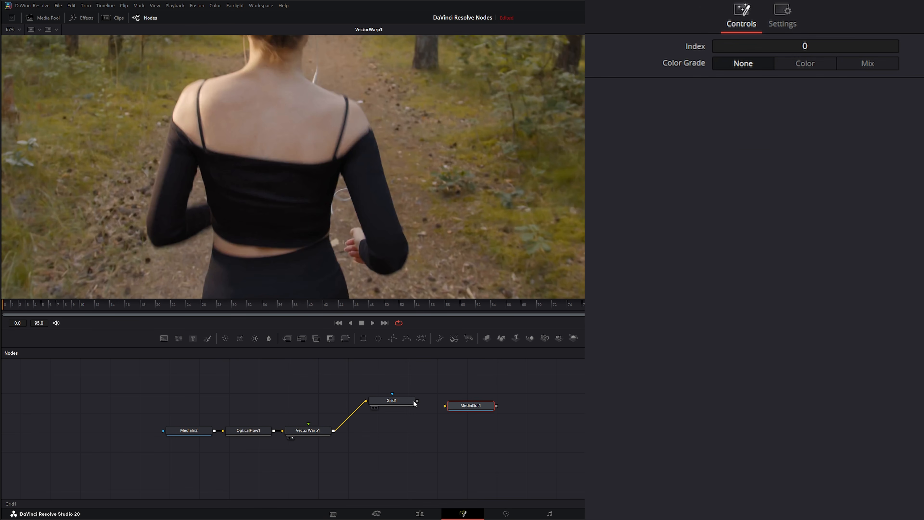
pyautogui.moveTo(418, 400); pyautogui.dragTo(473, 408)
pyautogui.press('1')
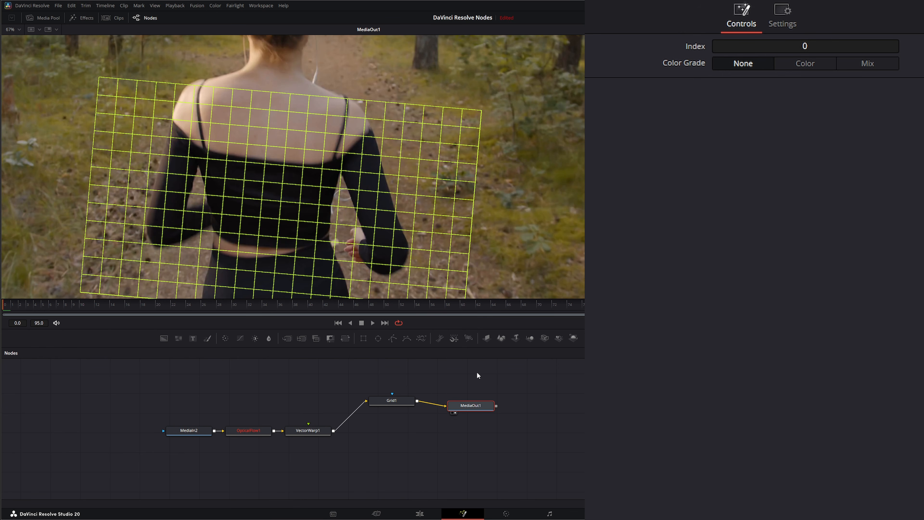
# On the Color page, grab a still of the gridded frame and export it as a JPEG to the Files folder.
pyautogui.click(510, 515)
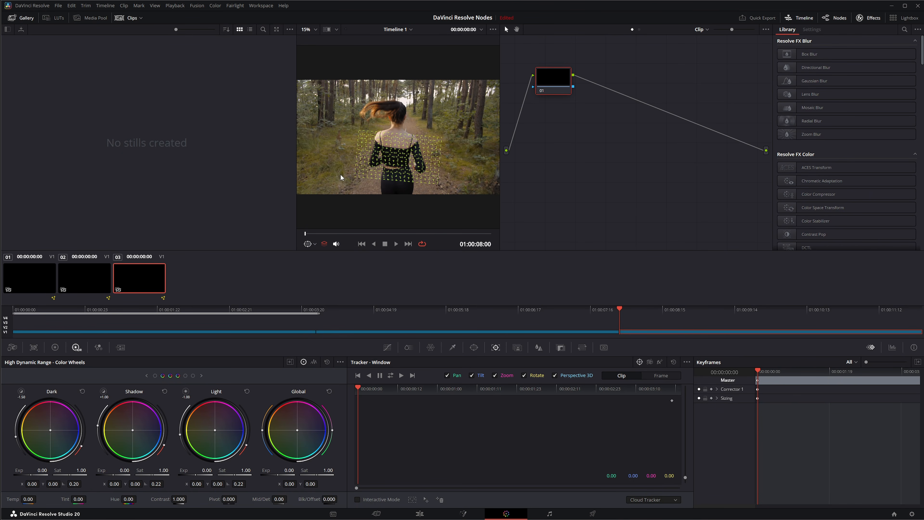
pyautogui.rightClick(340, 115)
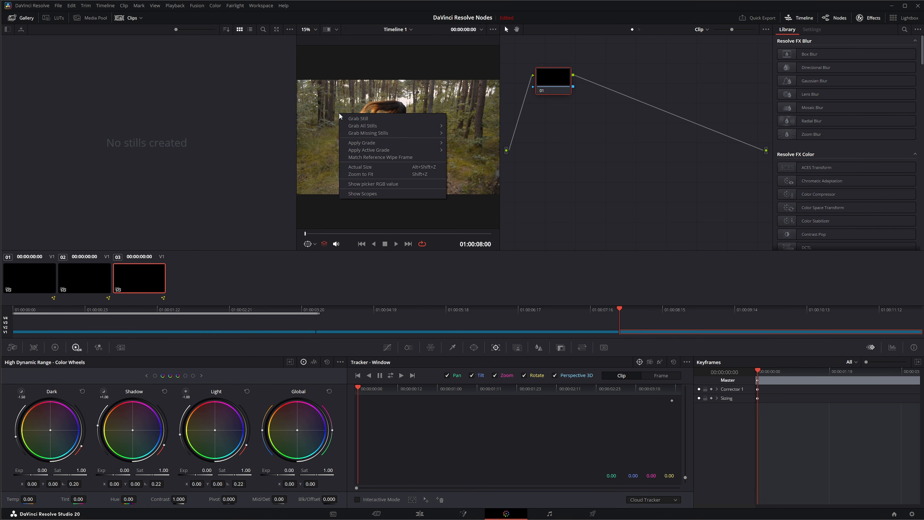
pyautogui.click(359, 119)
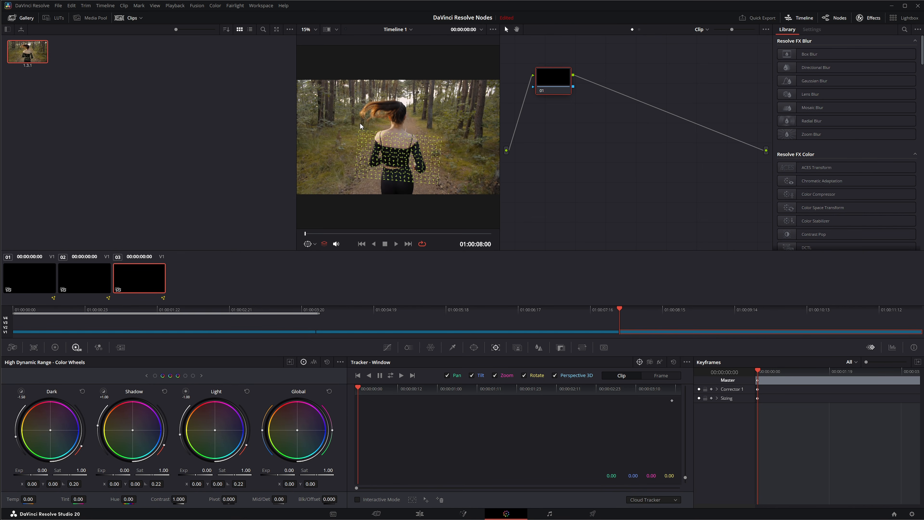
pyautogui.rightClick(26, 52)
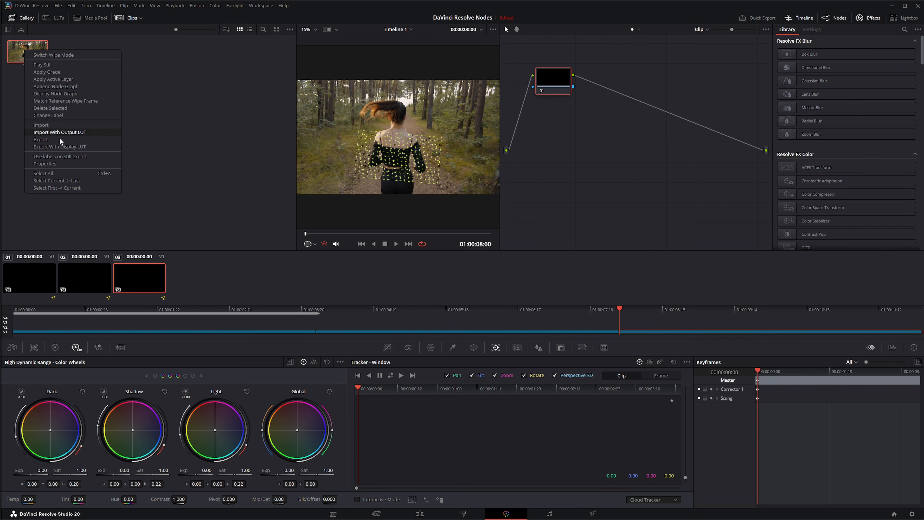
pyautogui.click(41, 139)
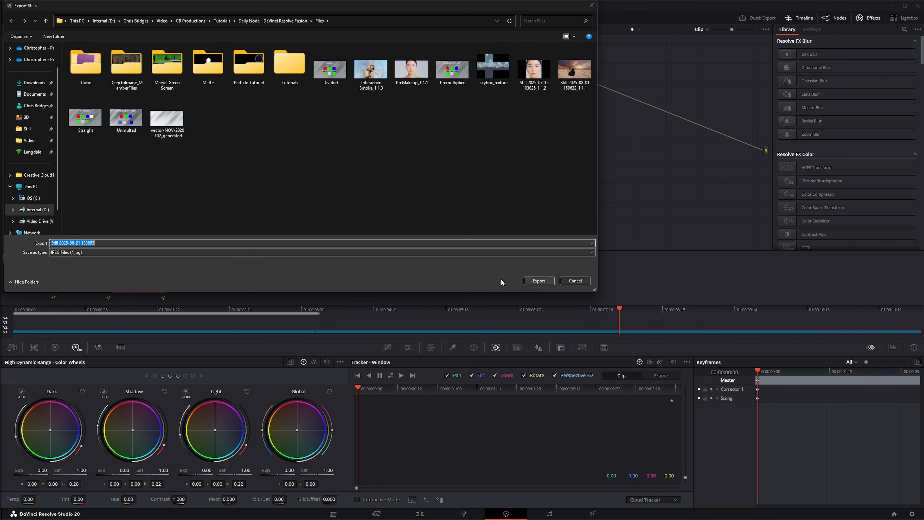
pyautogui.click(538, 281)
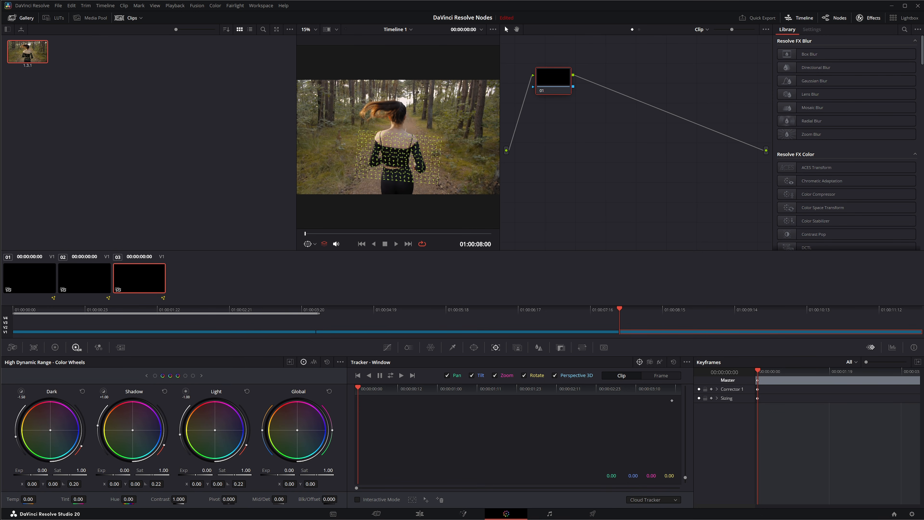
# In Photoshop, create a new layer on the exported still and paint white "CB" lettering across the woman's black top.
pyautogui.moveTo(123, 517)
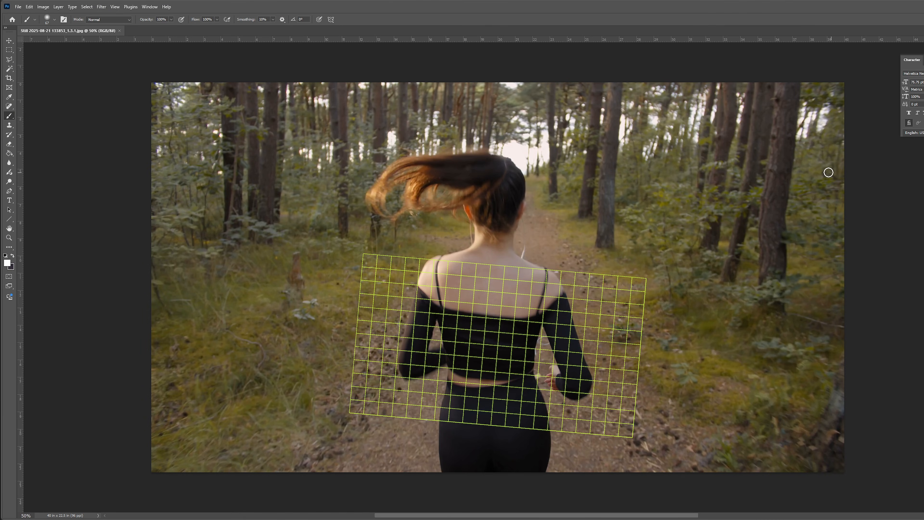
pyautogui.hscroll(-2, 473, 359)
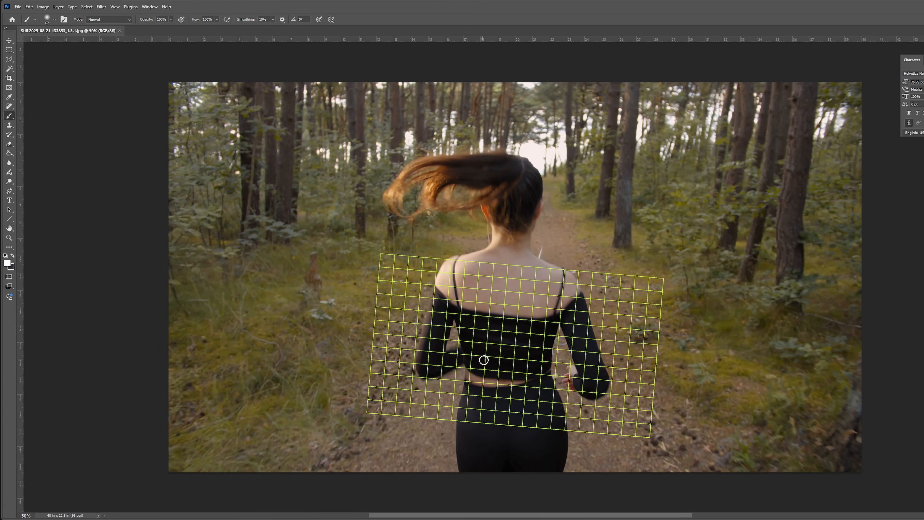
pyautogui.scroll(5, 517, 355)
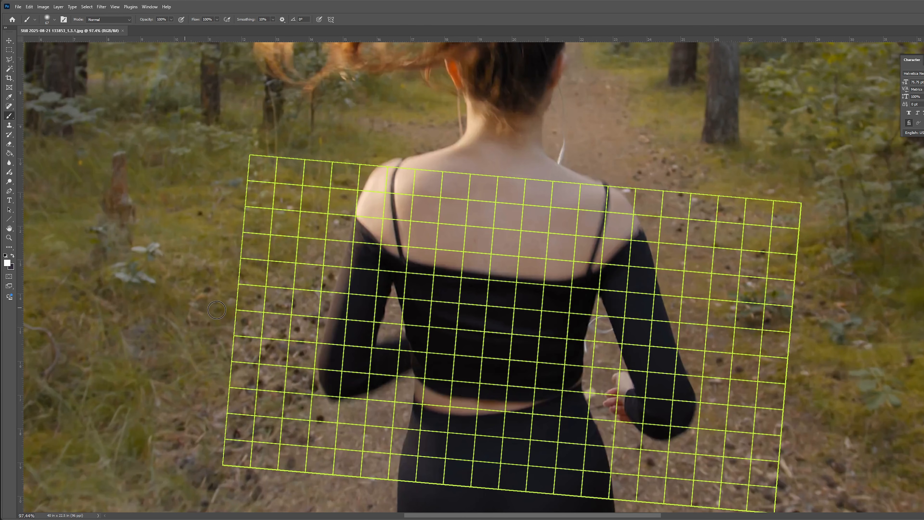
pyautogui.hotkey('ctrl', 'shift', 'alt', 'n')
pyautogui.moveTo(482, 308)
pyautogui.mouseDown()
pyautogui.moveTo(440, 300)
pyautogui.moveTo(424, 326)
pyautogui.moveTo(427, 351)
pyautogui.moveTo(445, 367)
pyautogui.moveTo(471, 370)
pyautogui.mouseUp()
pyautogui.moveTo(514, 299); pyautogui.dragTo(508, 371)
pyautogui.moveTo(510, 309)
pyautogui.mouseDown()
pyautogui.moveTo(546, 306)
pyautogui.moveTo(545, 330)
pyautogui.moveTo(528, 332)
pyautogui.moveTo(563, 346)
pyautogui.moveTo(548, 370)
pyautogui.moveTo(518, 375)
pyautogui.mouseUp()
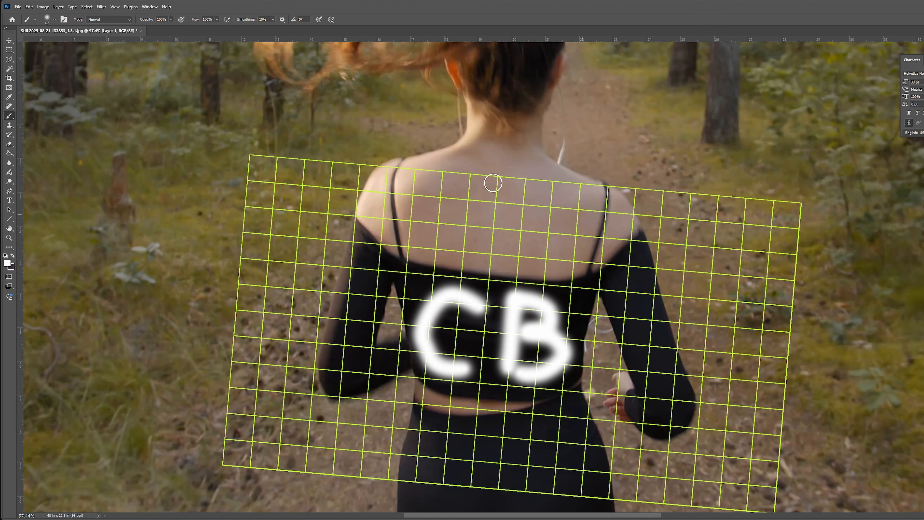
# Delete the photo background layer, keeping only the painted CB letters on transparency.
pyautogui.click(923, 375)
pyautogui.press('Delete')
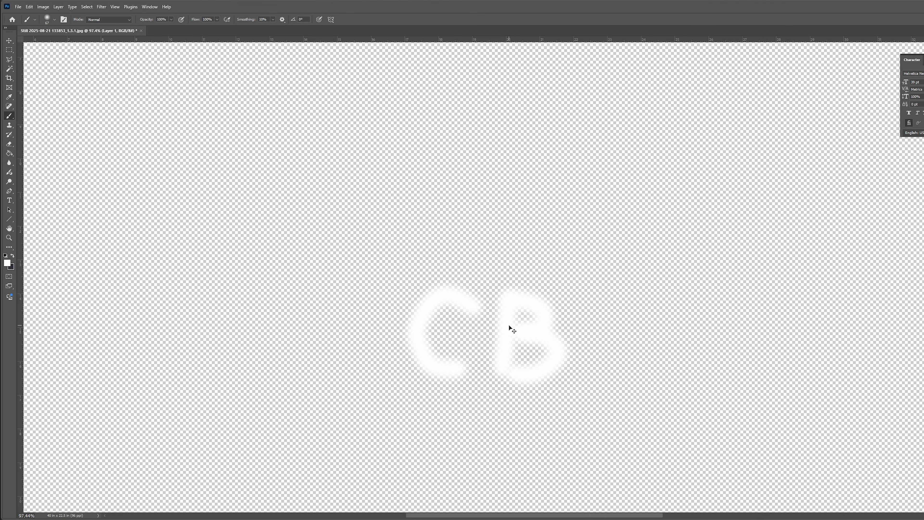
pyautogui.keyDown('alt'); pyautogui.scroll(-2, 505, 315); pyautogui.keyUp('alt')
pyautogui.keyDown('alt'); pyautogui.scroll(-2, 505, 315); pyautogui.keyUp('alt')
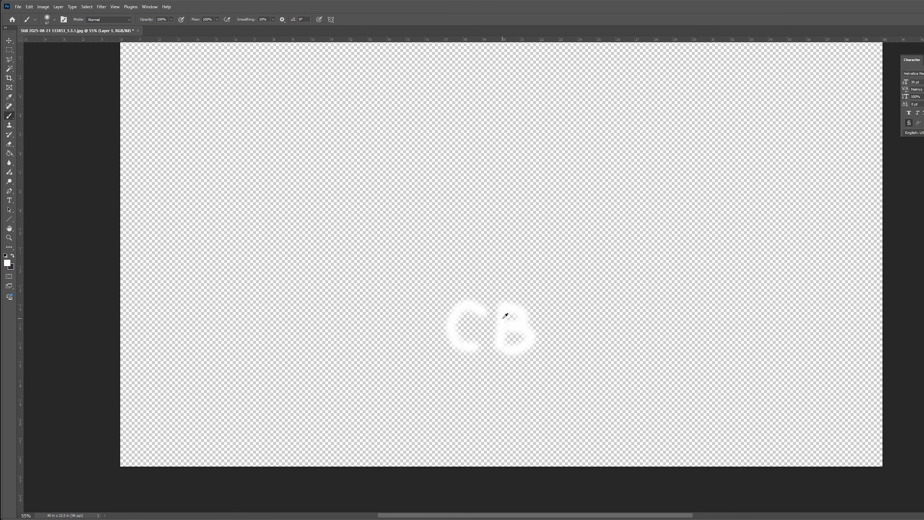
# Trim the canvas to the bounds of the CB lettering.
pyautogui.click(42, 6)
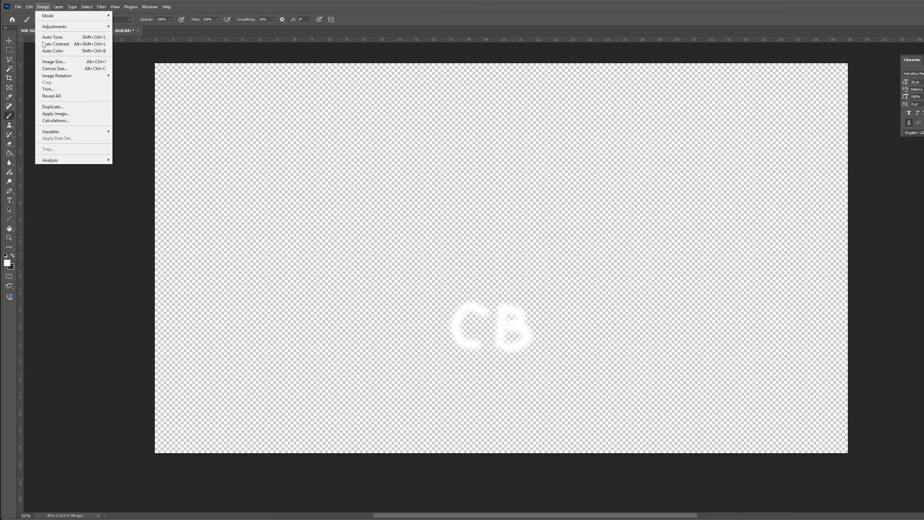
pyautogui.click(66, 90)
pyautogui.click(701, 217)
pyautogui.press('b')
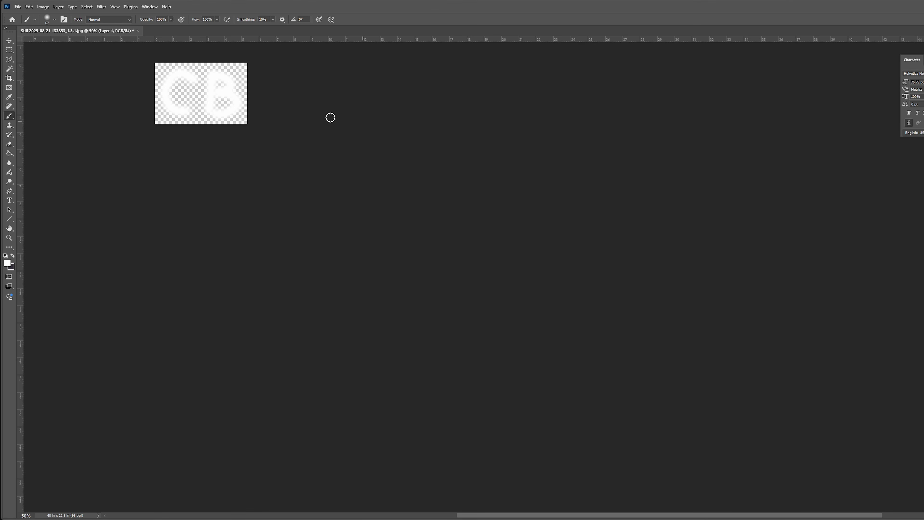
pyautogui.click(18, 7)
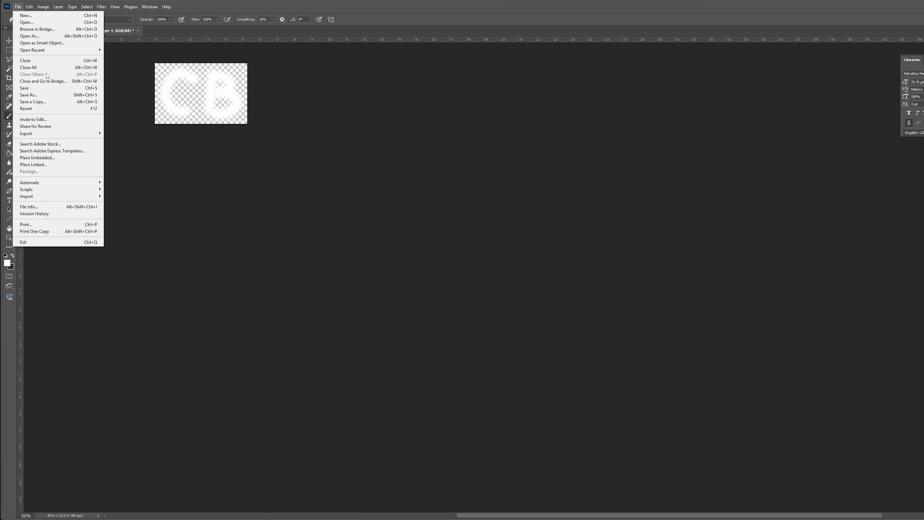
pyautogui.click(29, 95)
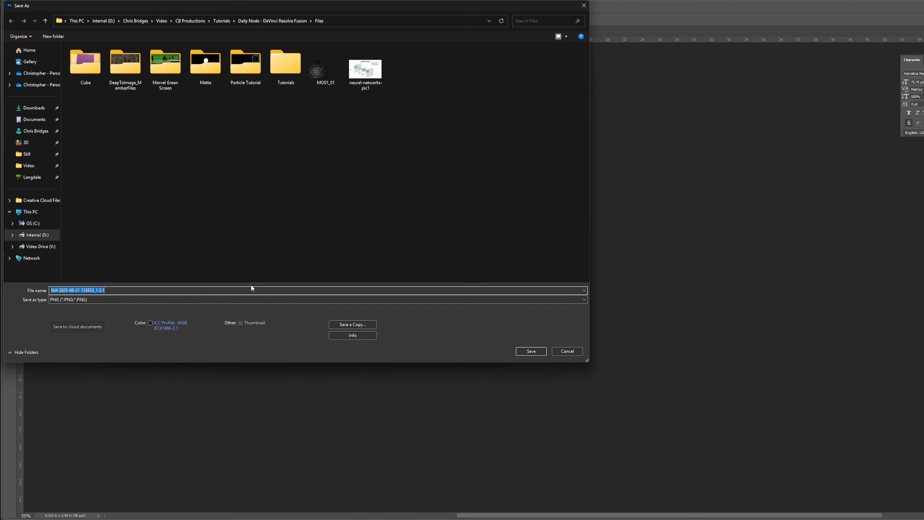
pyautogui.click(86, 302)
pyautogui.click(208, 289)
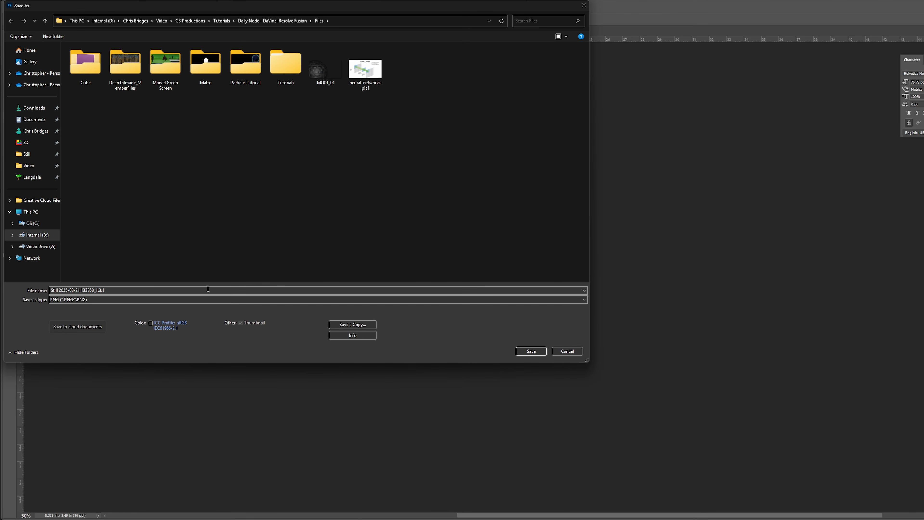
pyautogui.click(532, 352)
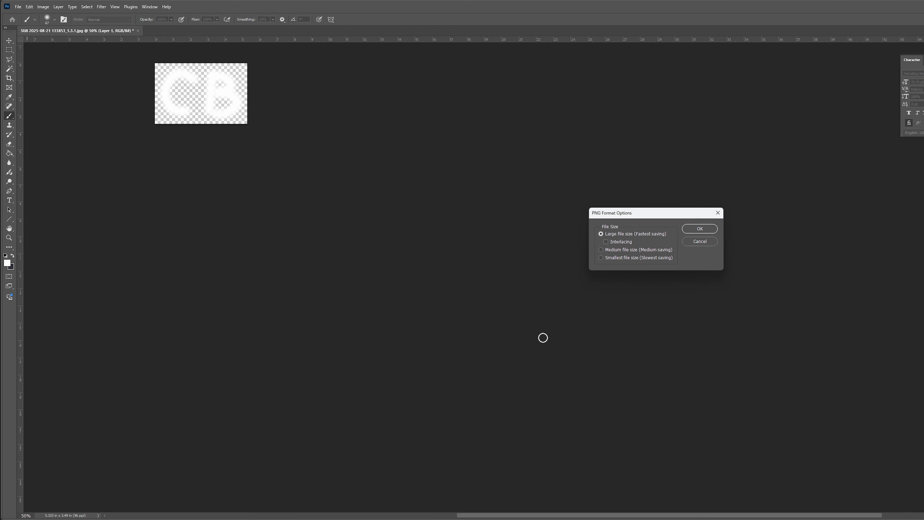
pyautogui.click(711, 230)
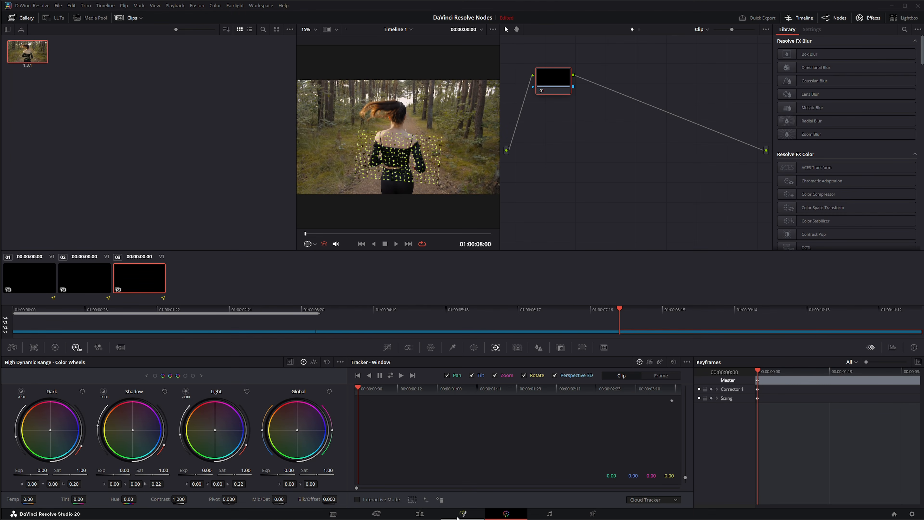
# Return to the Fusion page in DaVinci Resolve and pull Grid1 out of the chain between VectorWarp1 and MediaOut1.
pyautogui.click(462, 513)
pyautogui.click(309, 431)
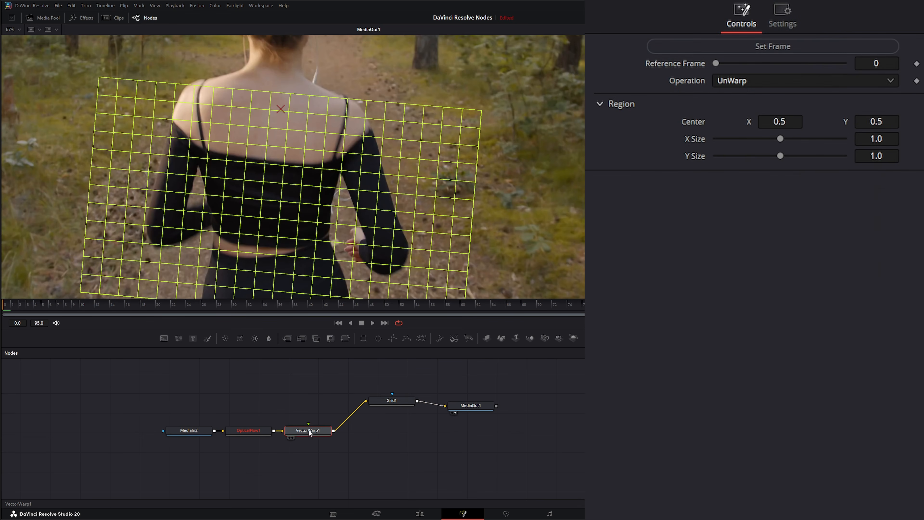
pyautogui.click(386, 399)
pyautogui.moveTo(386, 400); pyautogui.dragTo(433, 469)
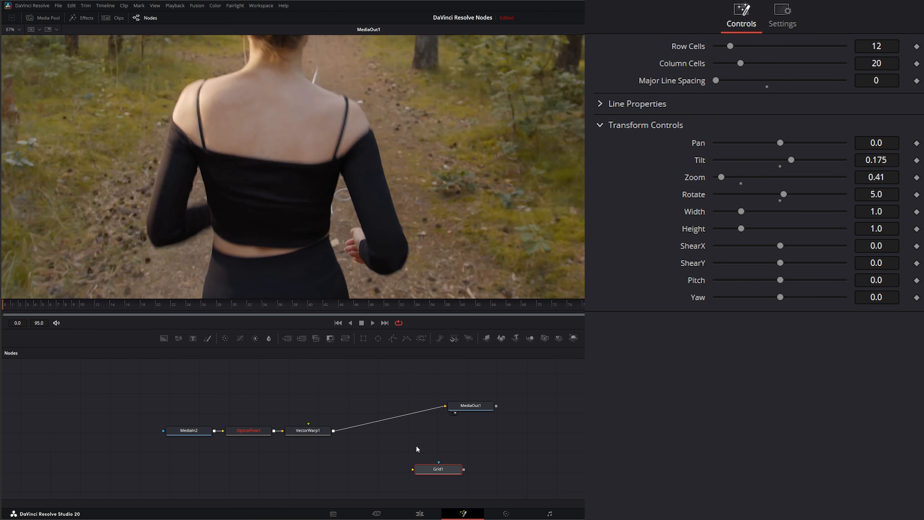
# Shift the Vector Warp node slightly and set its operation to Generate Warp + Map.
pyautogui.moveTo(320, 431); pyautogui.dragTo(332, 433)
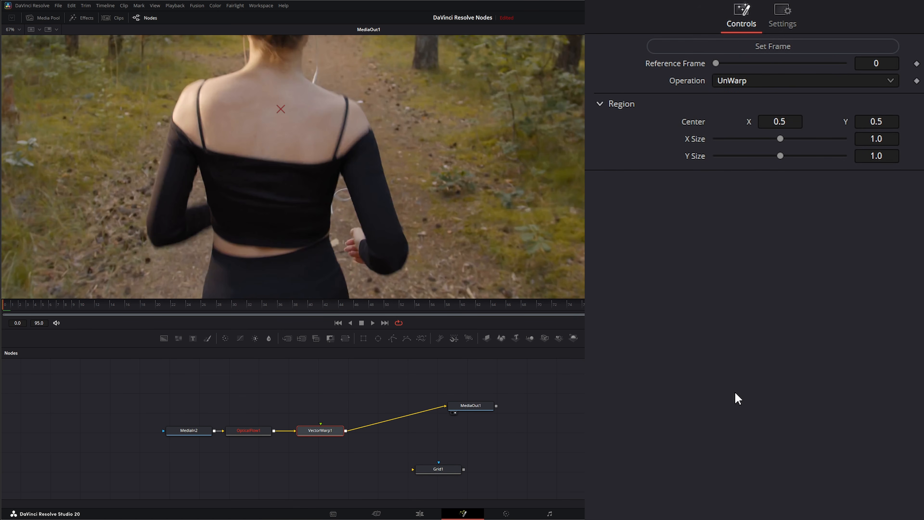
pyautogui.click(735, 82)
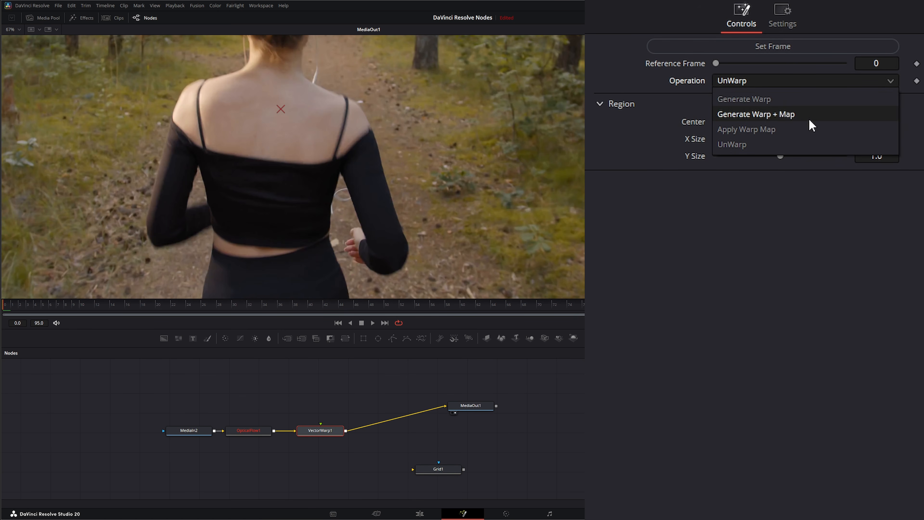
pyautogui.click(788, 113)
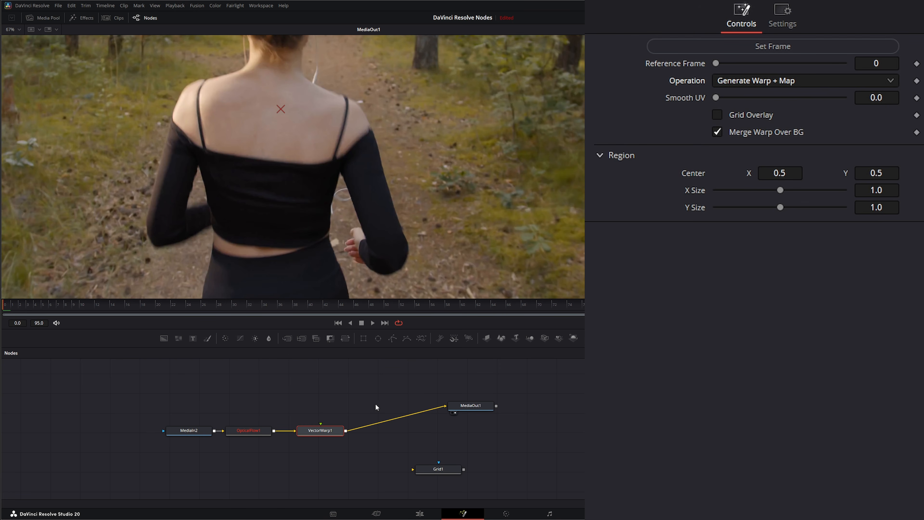
# Add the saved CB lettering PNG to the node graph and connect it to the Vector Warp node's upper input.
pyautogui.click(276, 391)
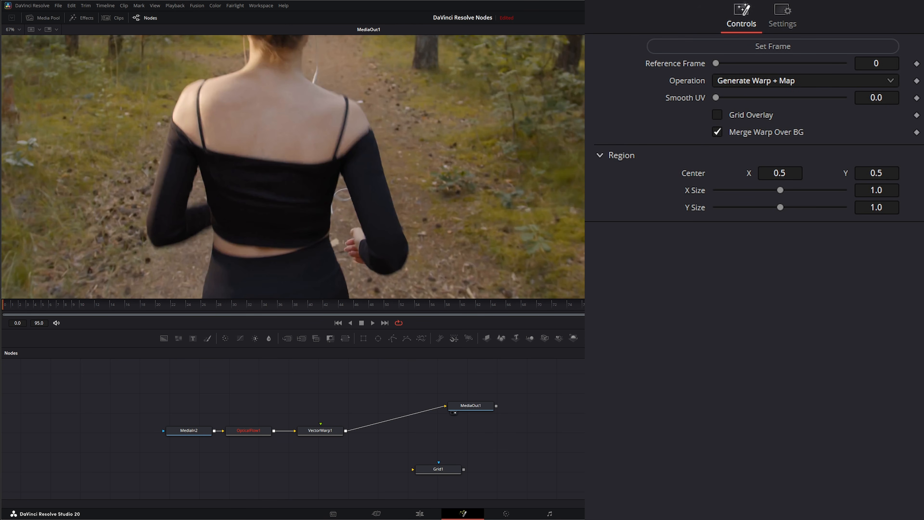
pyautogui.moveTo(480, 452); pyautogui.dragTo(322, 424)
pyautogui.moveTo(284, 391); pyautogui.dragTo(271, 385)
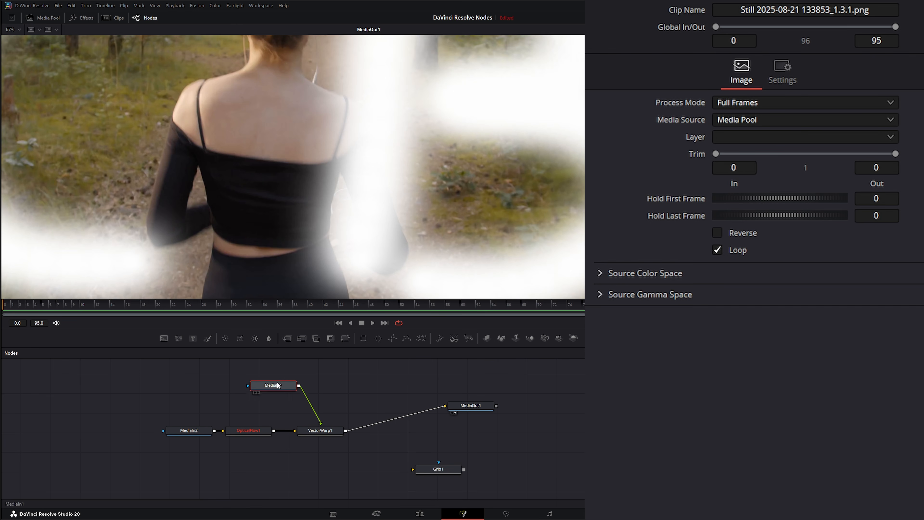
# Insert a Transform node after the lettering, set its Size to 0.118, and center the letters on the top at about X 0.487, Y 0.321.
pyautogui.click(345, 339)
pyautogui.scroll(-6, 314, 211)
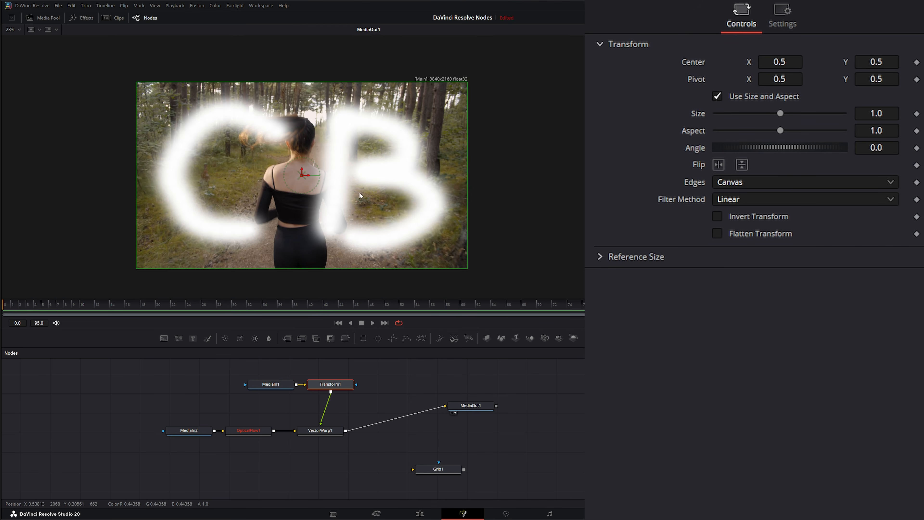
pyautogui.moveTo(887, 115); pyautogui.dragTo(789, 115)
pyautogui.scroll(2, 296, 199)
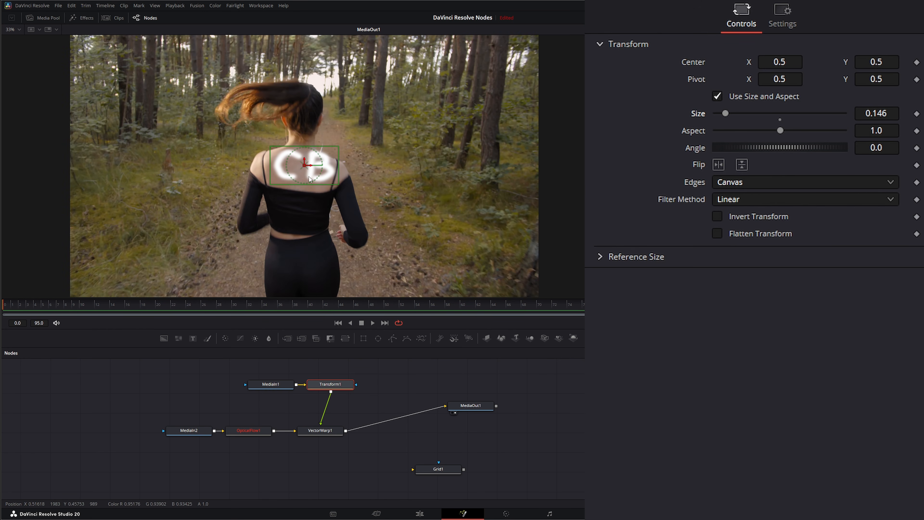
pyautogui.moveTo(306, 166); pyautogui.dragTo(298, 212)
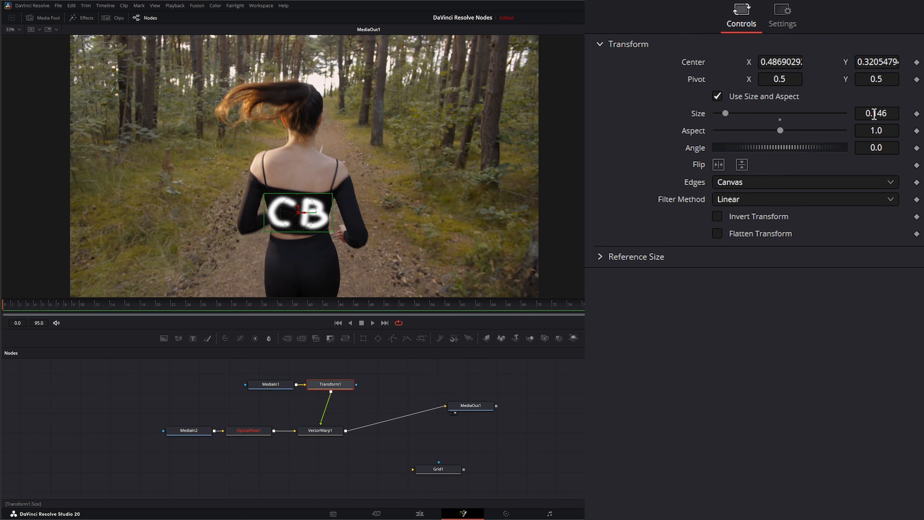
pyautogui.moveTo(874, 115); pyautogui.dragTo(861, 115)
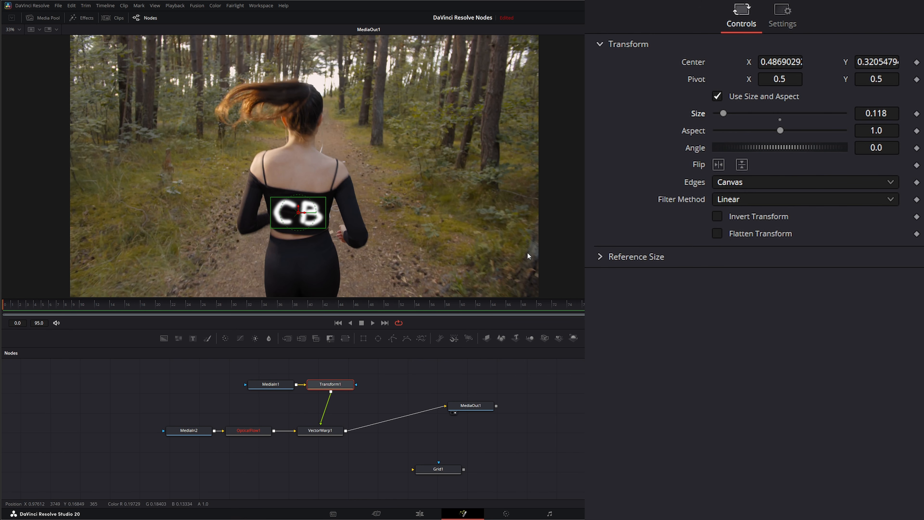
# Deselect the Transform node and play the clip to check how the lettering follows the woman's back.
pyautogui.click(394, 376)
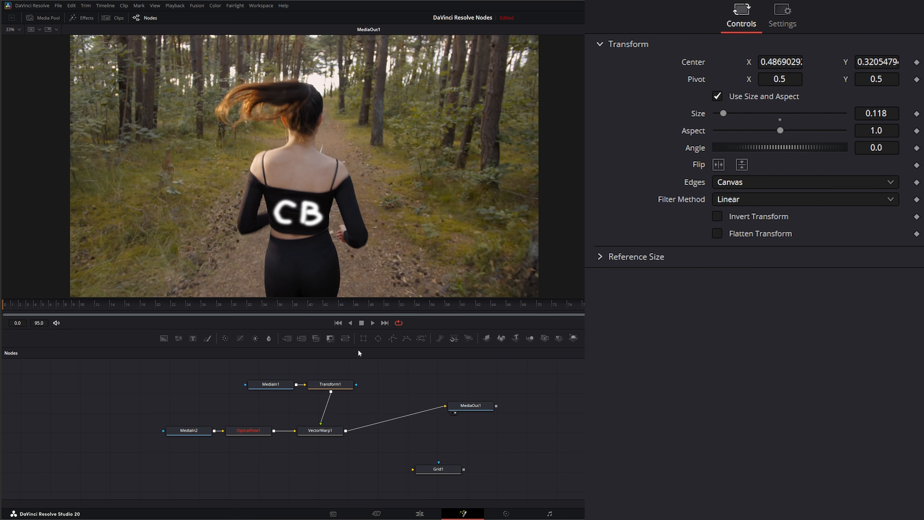
pyautogui.click(374, 322)
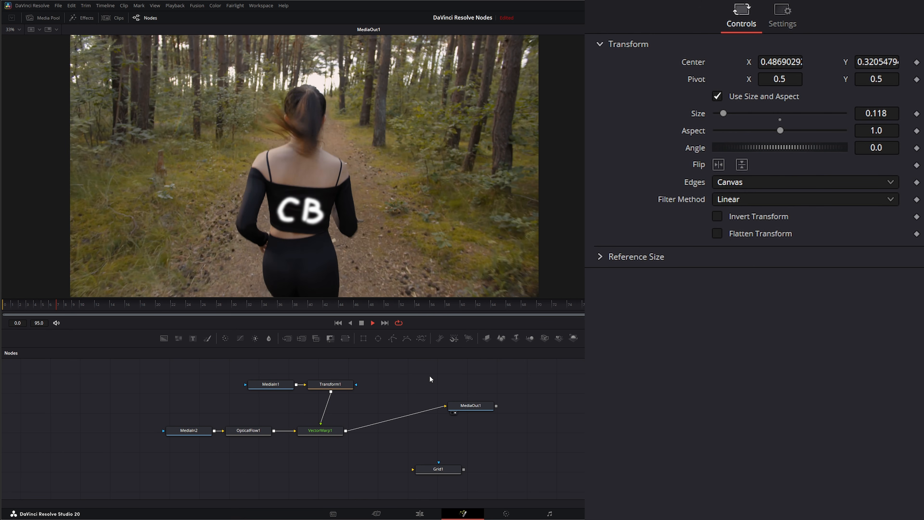